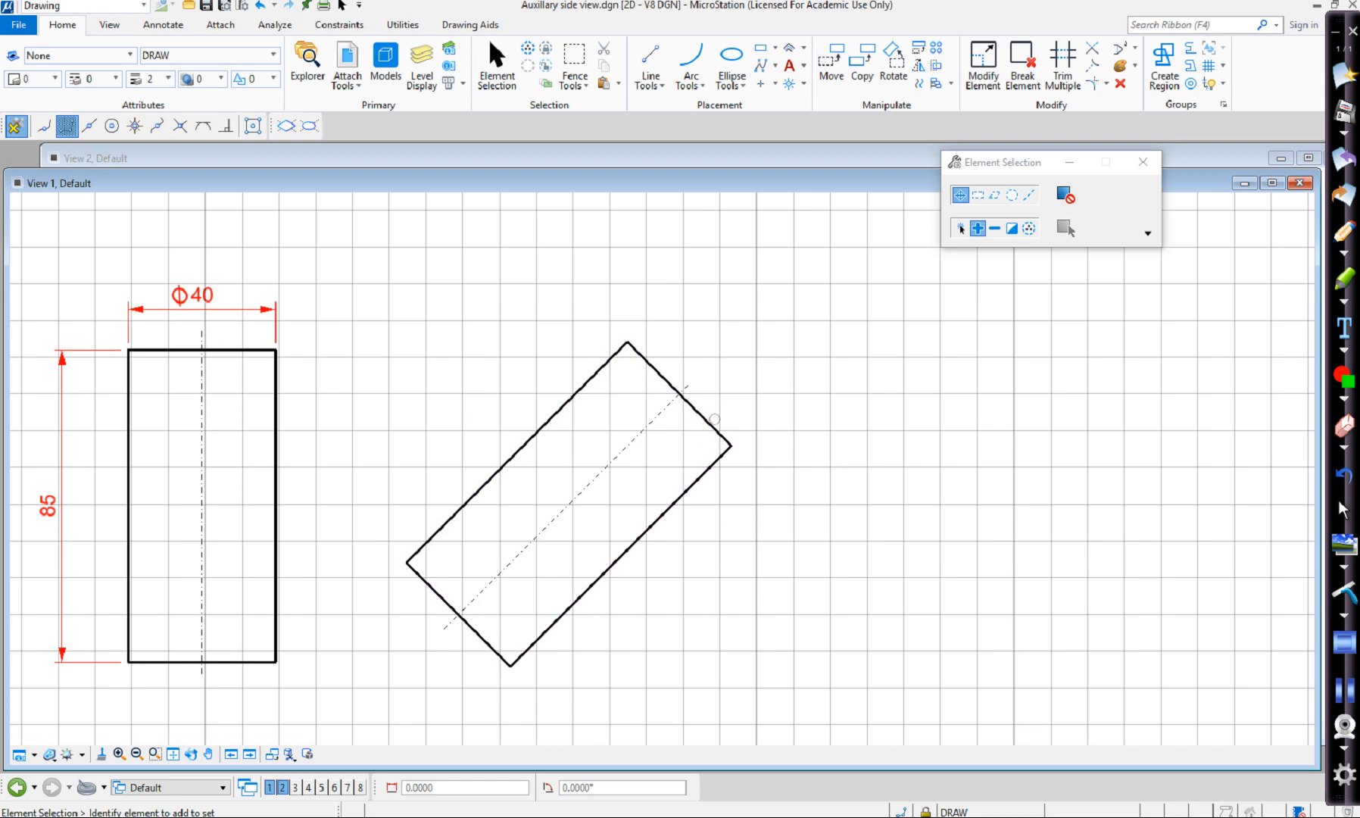
# On the CONSTRUCTION level, draw a horizontal line about 112 long rightward from the tilted rectangle's top corner.
pyautogui.click(208, 56)
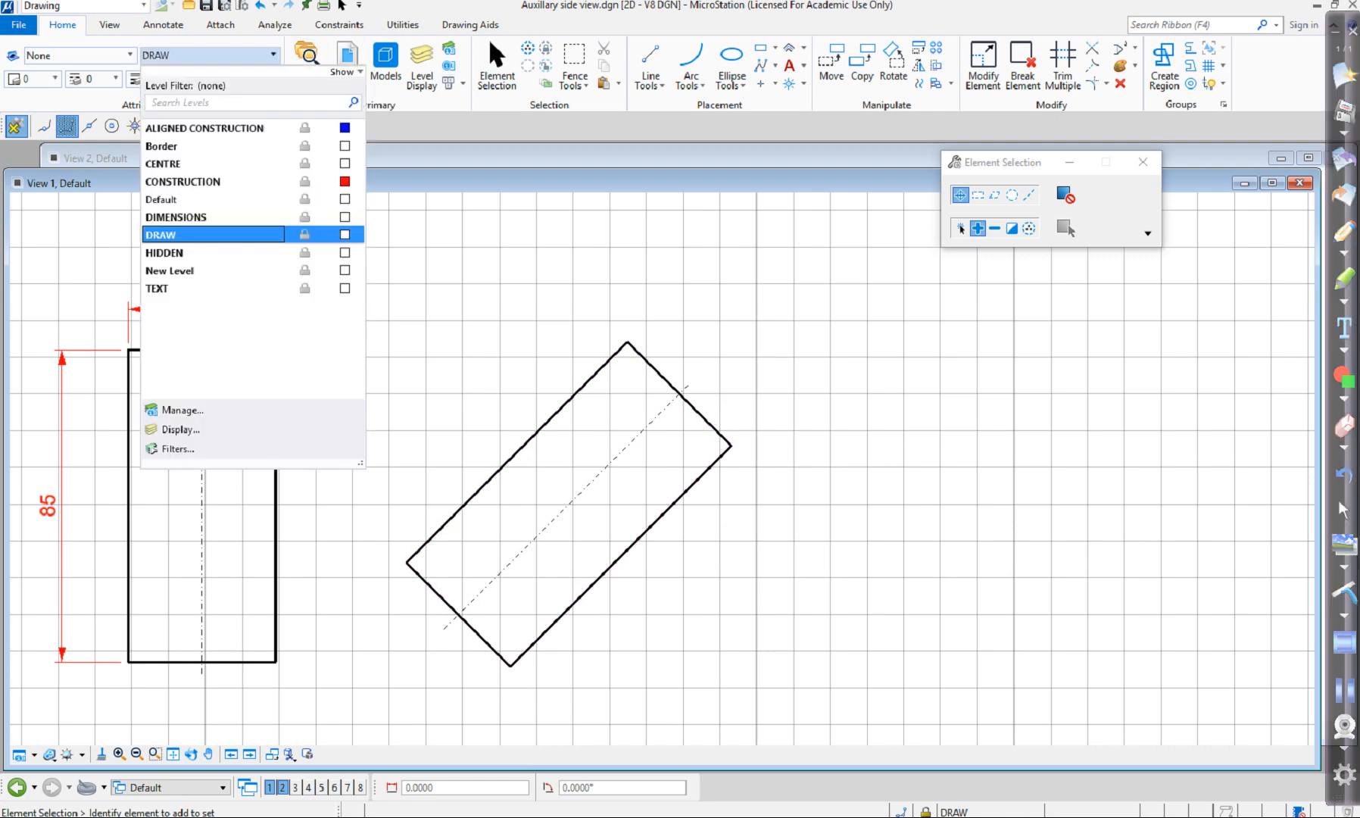
pyautogui.click(183, 182)
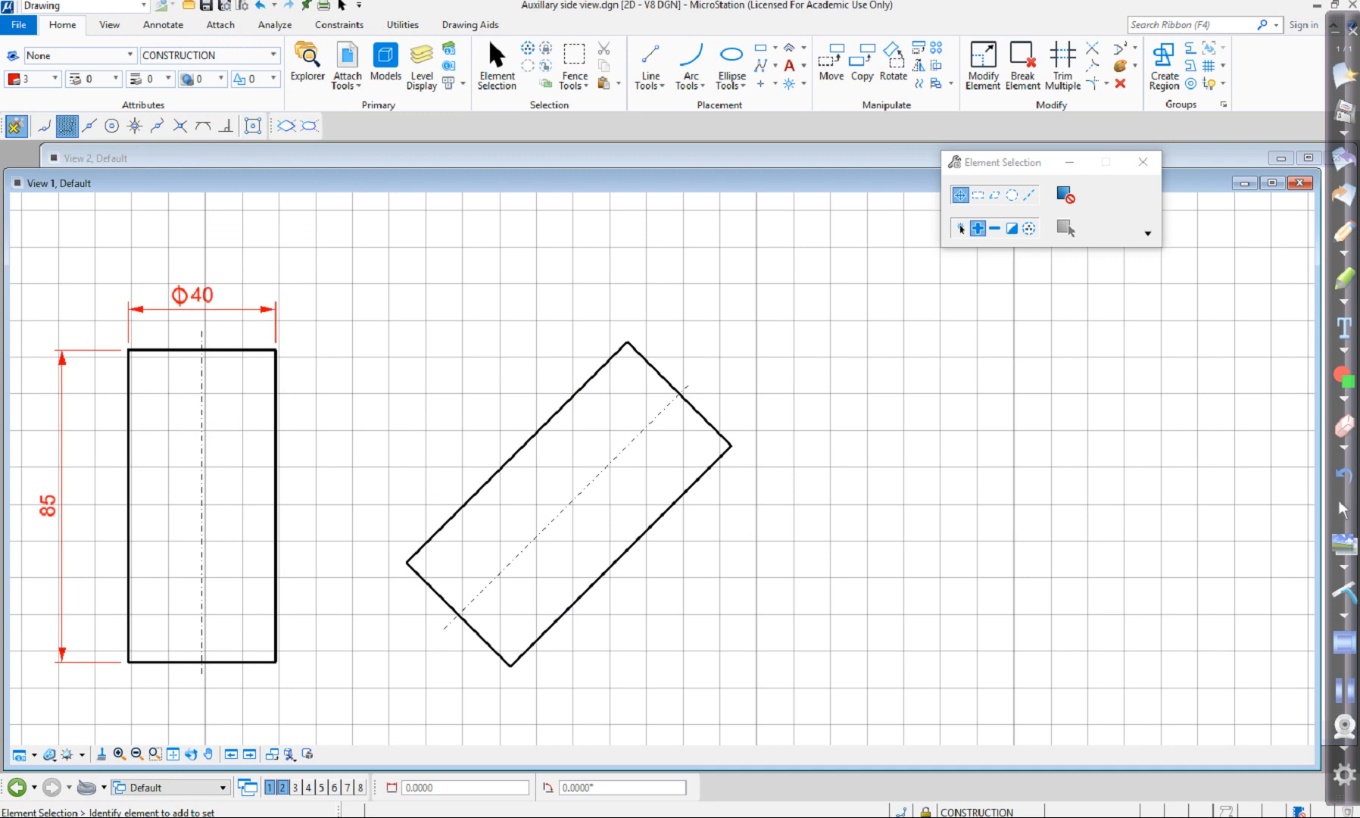
pyautogui.click(650, 68)
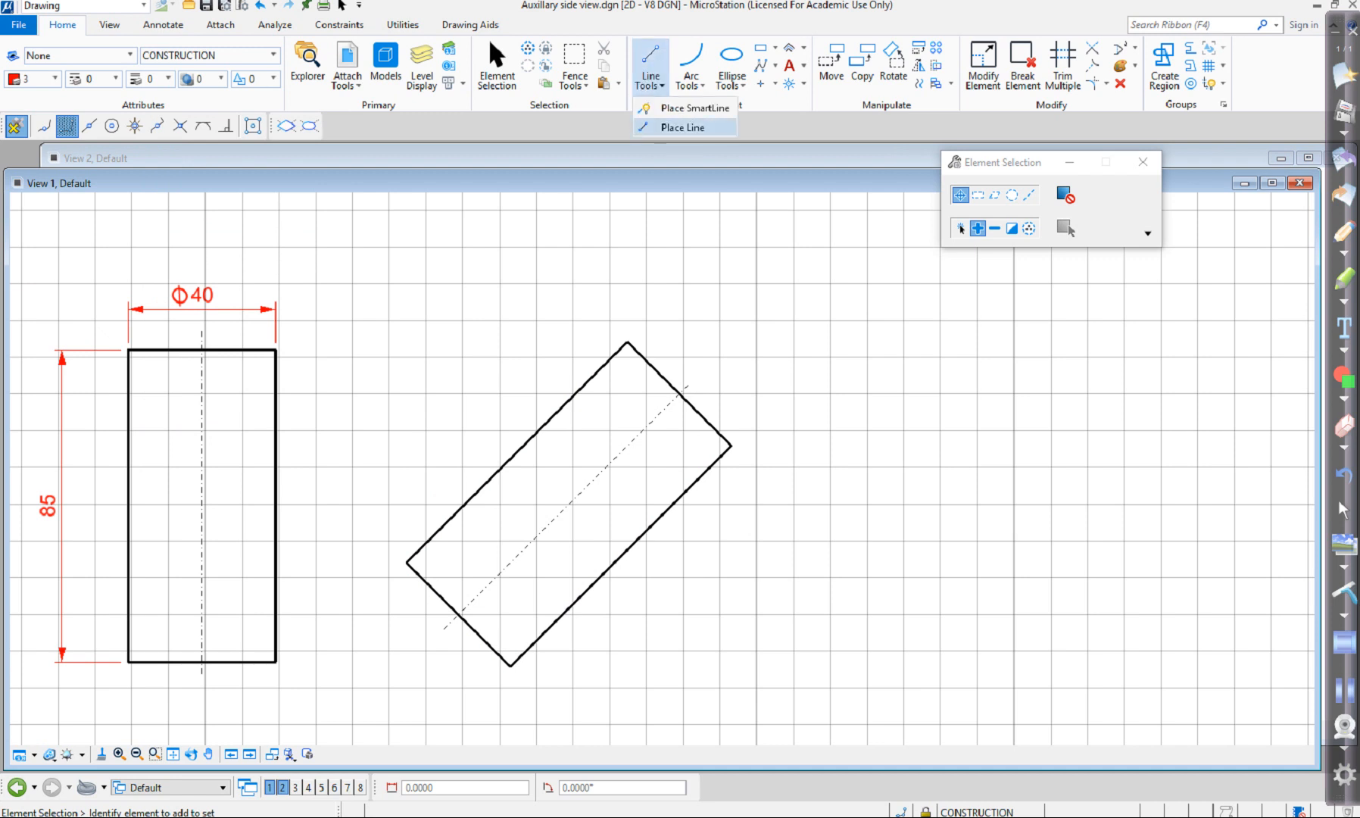
pyautogui.click(670, 130)
pyautogui.click(628, 342)
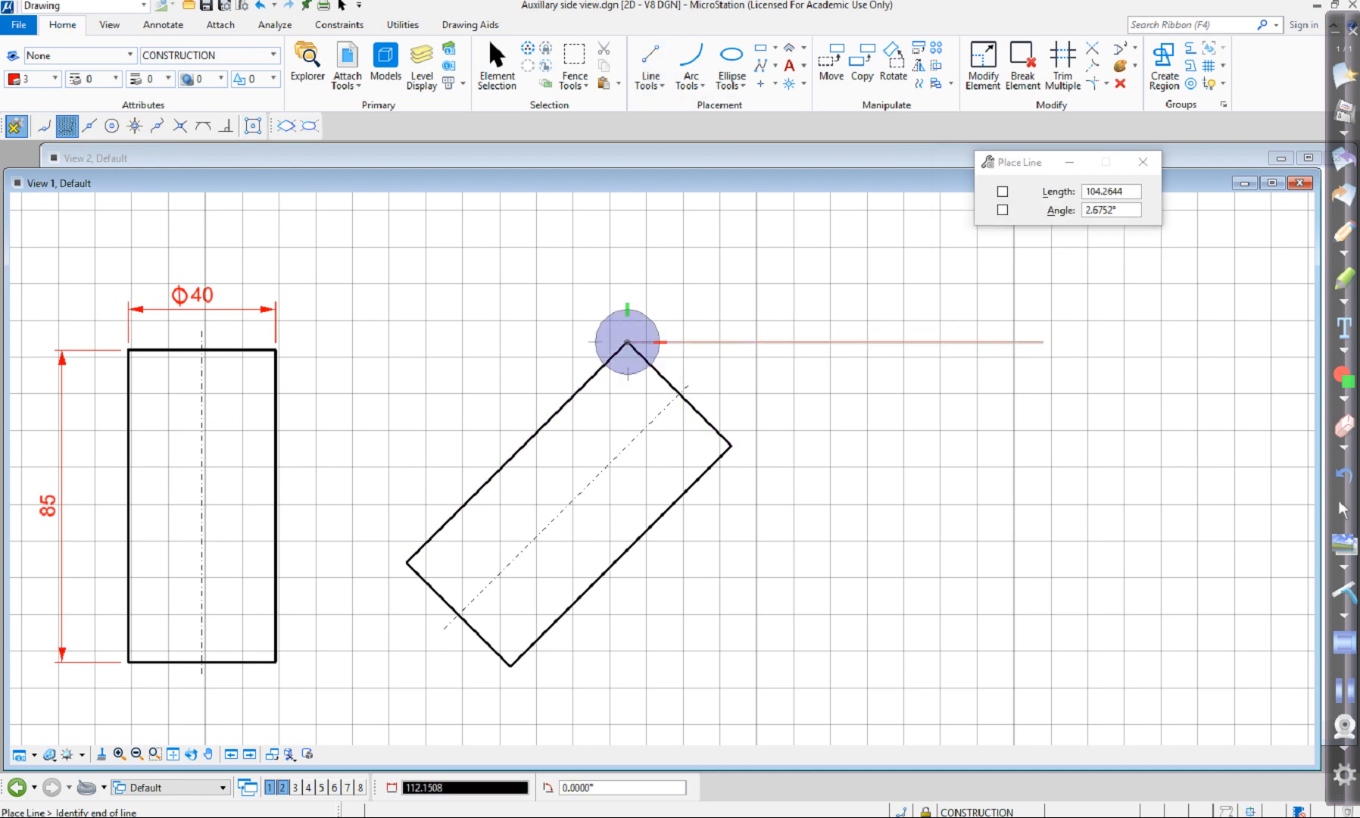
pyautogui.click(1038, 342)
pyautogui.rightClick(906, 494)
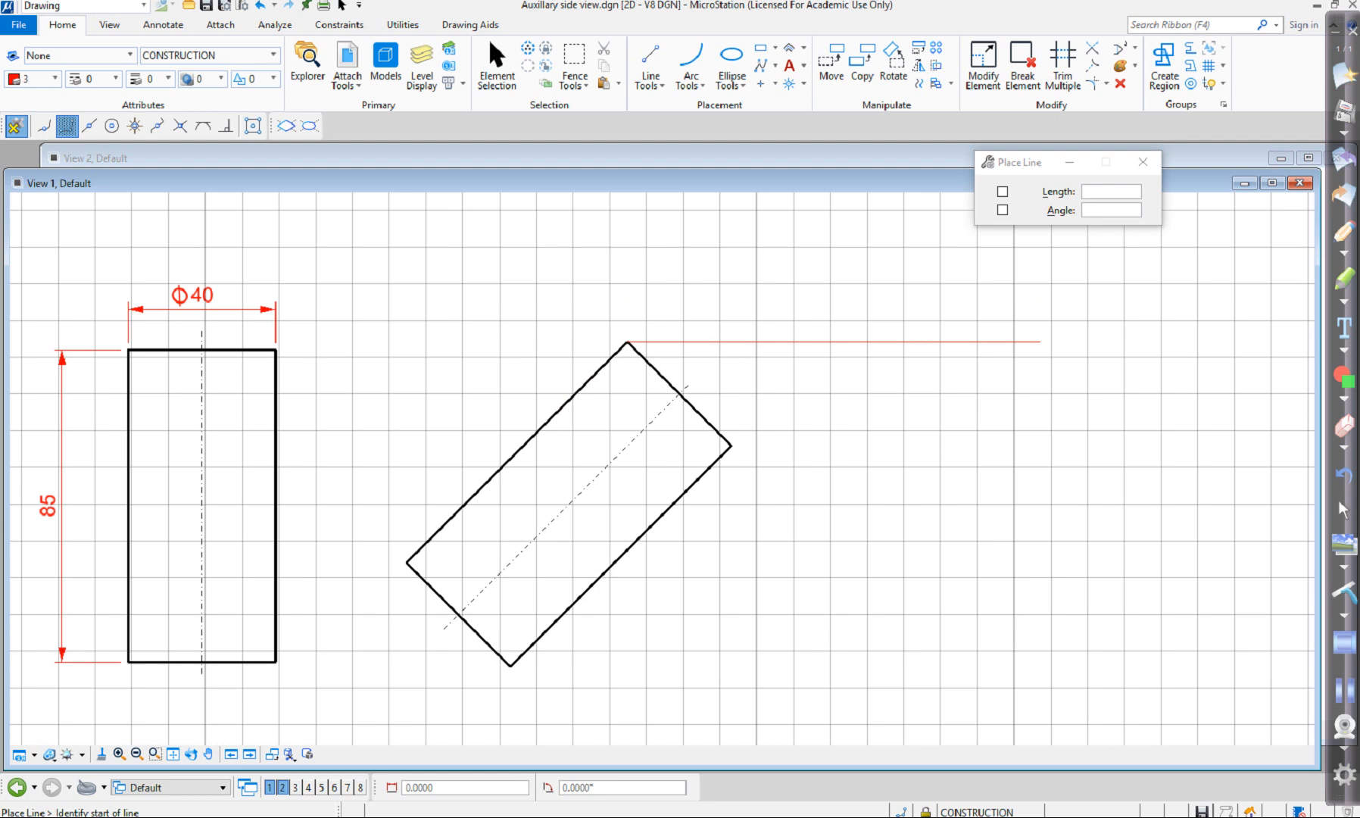
# Draw horizontal construction lines rightward from the midpoint of the tilted rectangle's upper end and from its right corner.
pyautogui.click(680, 393)
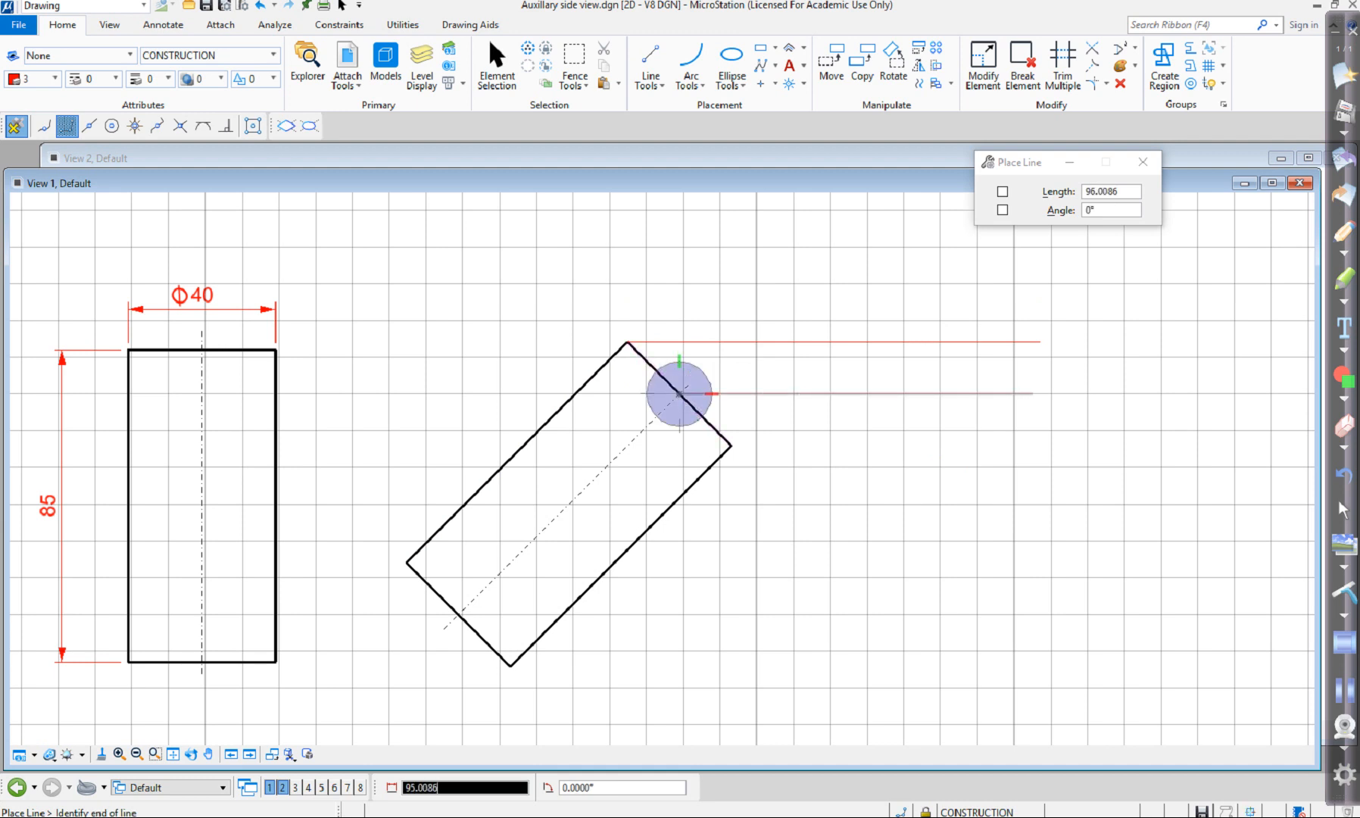
pyautogui.click(1032, 393)
pyautogui.rightClick(1032, 393)
pyautogui.click(731, 445)
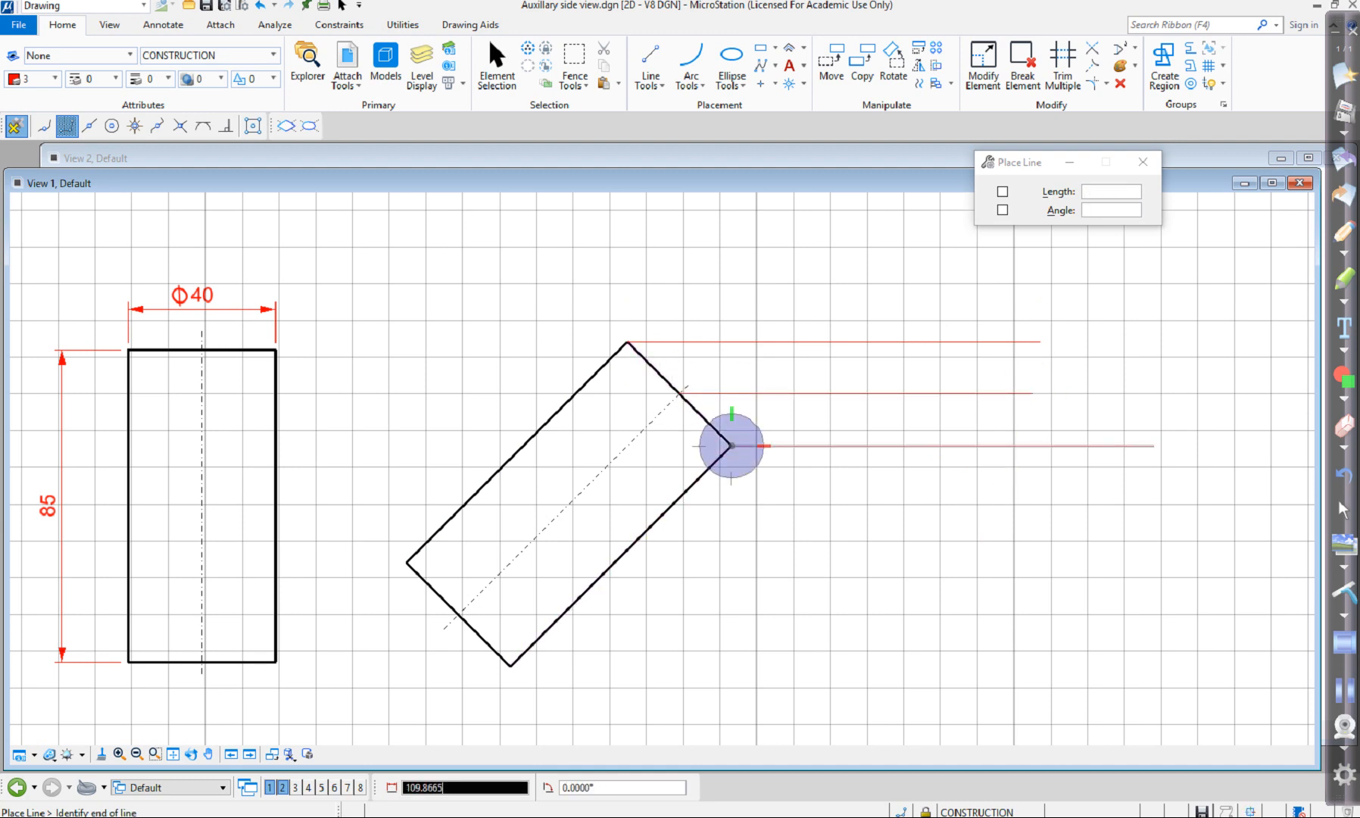
pyautogui.click(1062, 445)
pyautogui.rightClick(1062, 446)
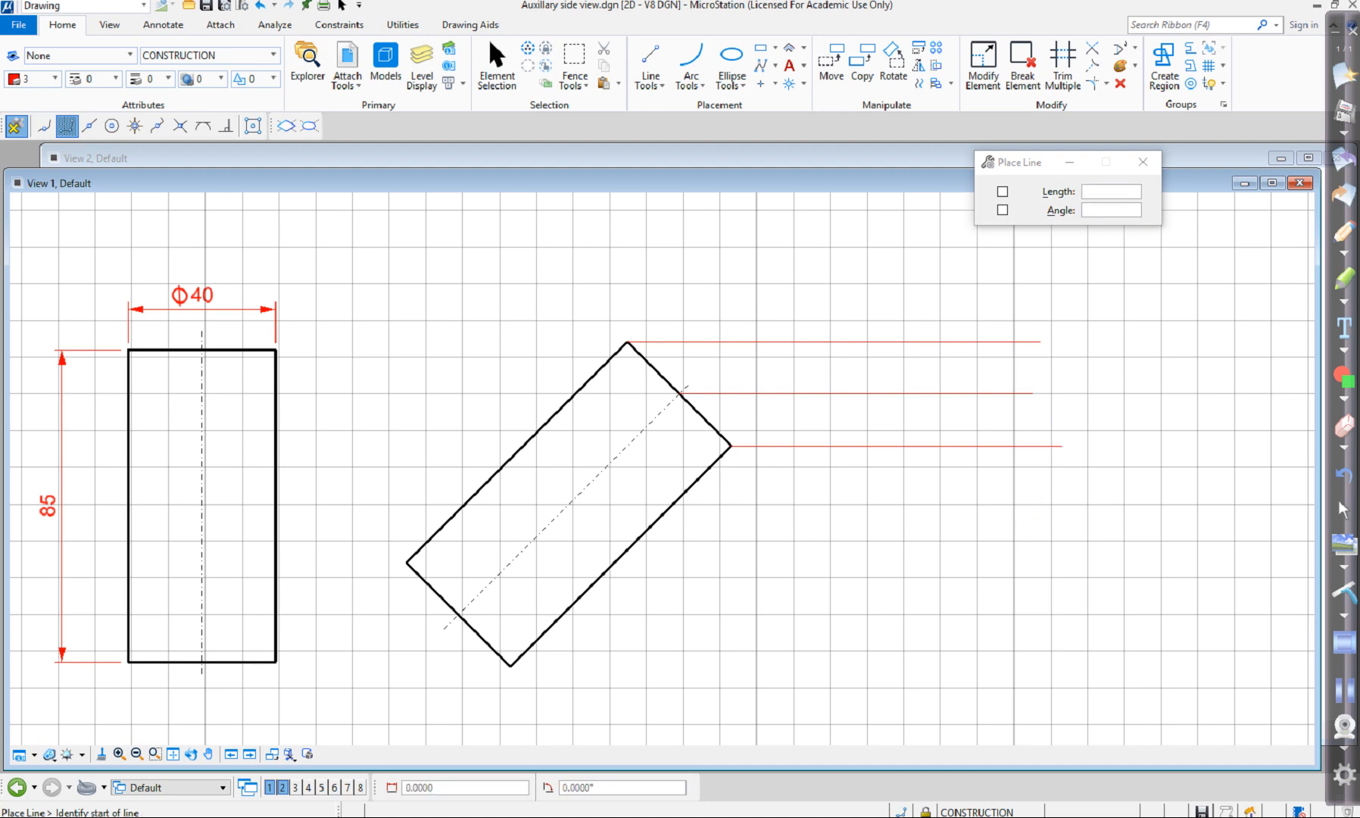
# Draw horizontal construction lines rightward from the tilted rectangle's bottom corner and its left corner.
pyautogui.click(510, 665)
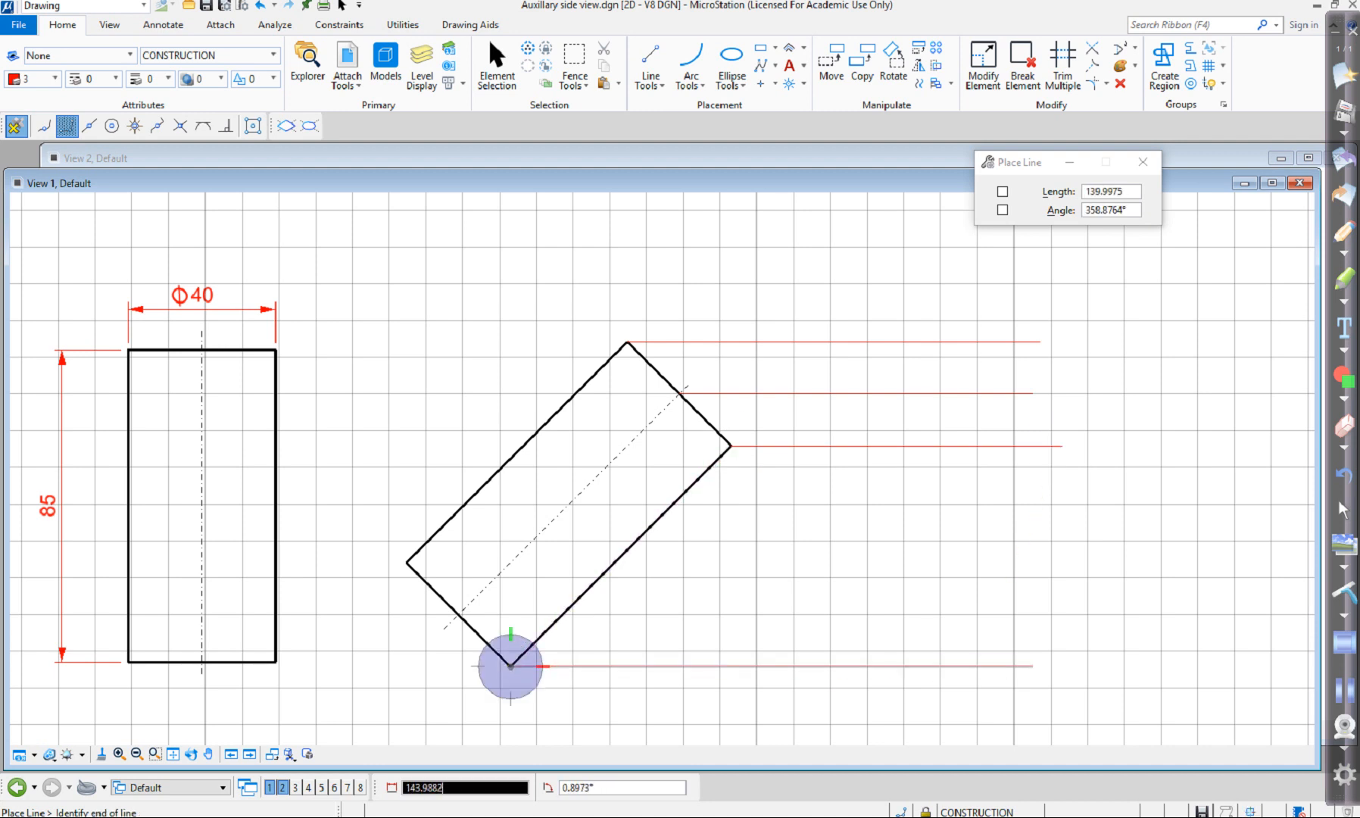
pyautogui.click(1055, 665)
pyautogui.rightClick(1055, 665)
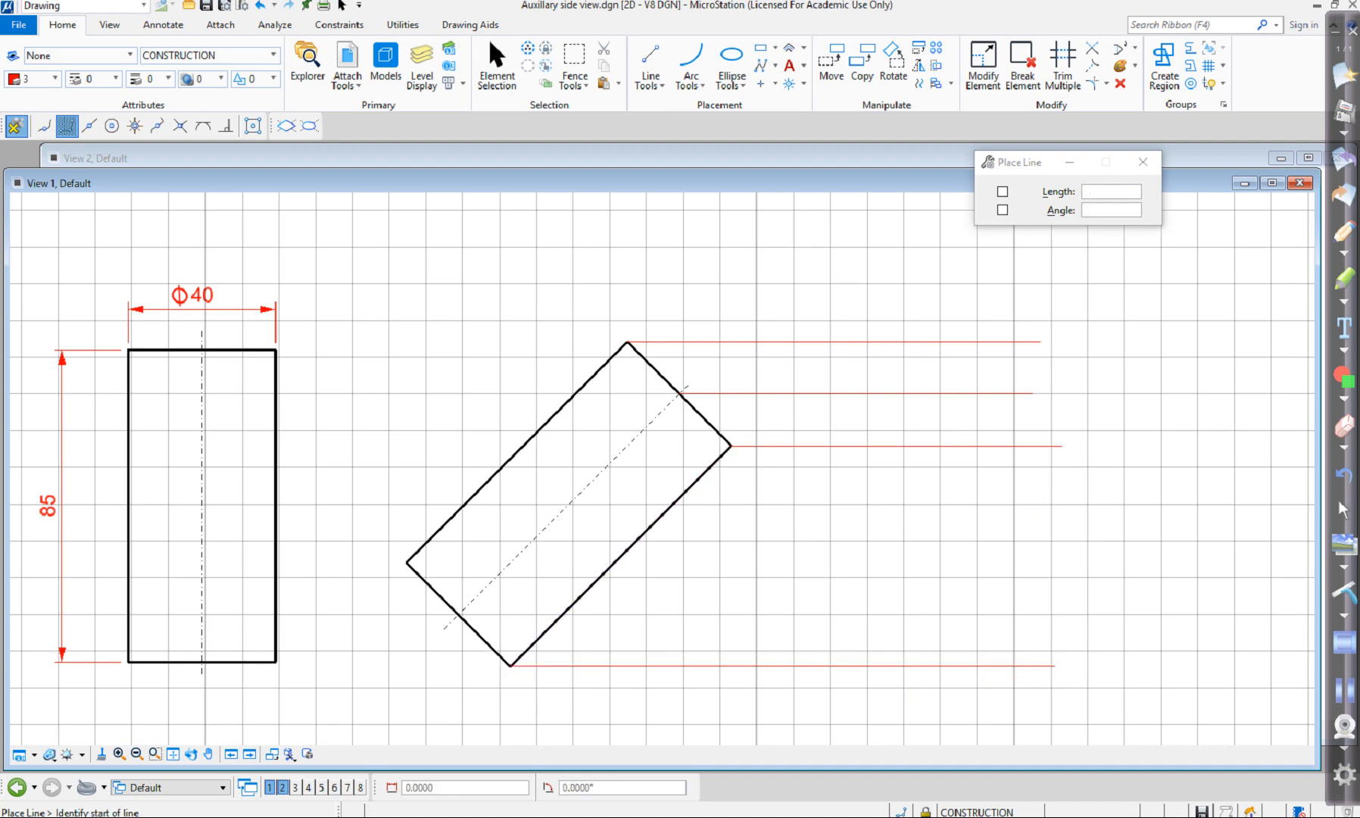
pyautogui.click(407, 562)
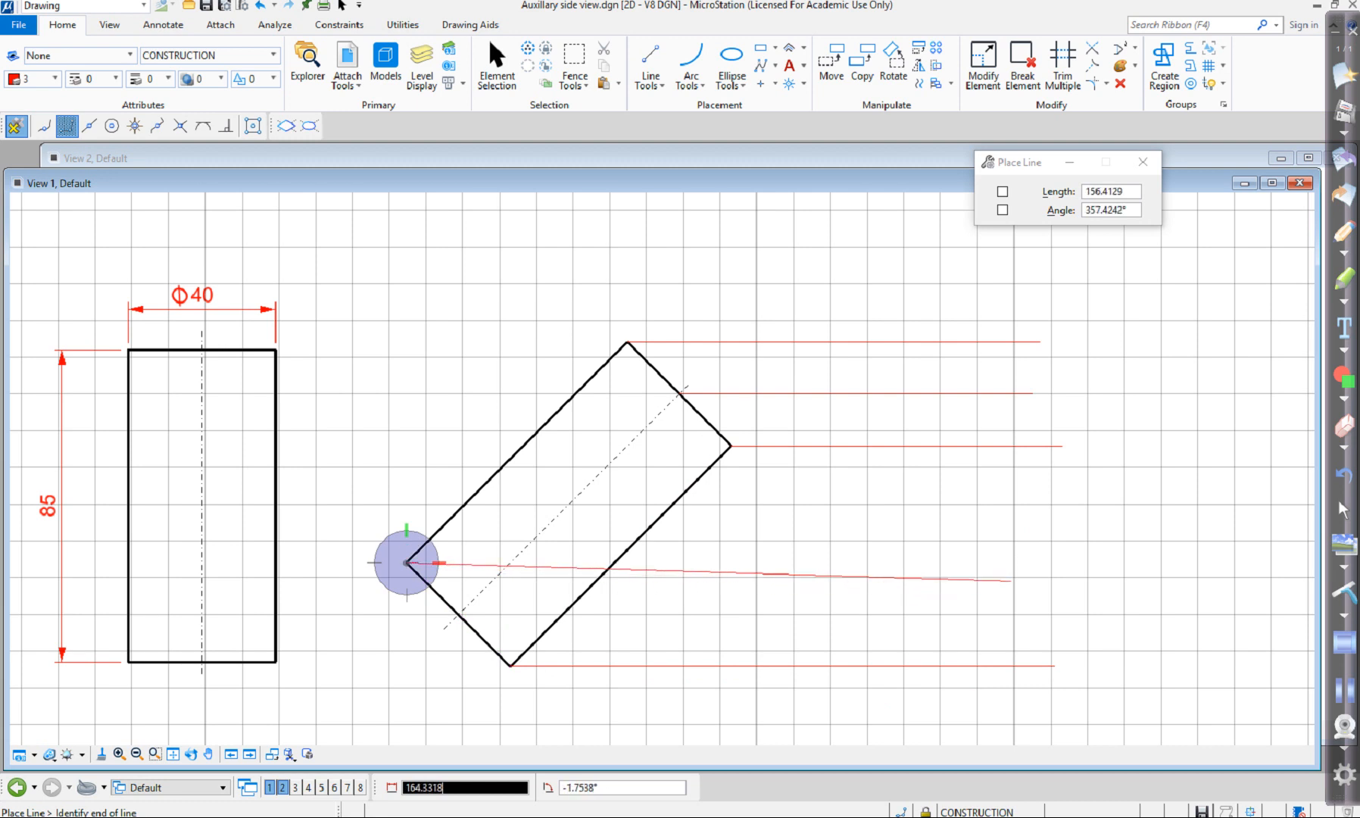
pyautogui.click(1047, 562)
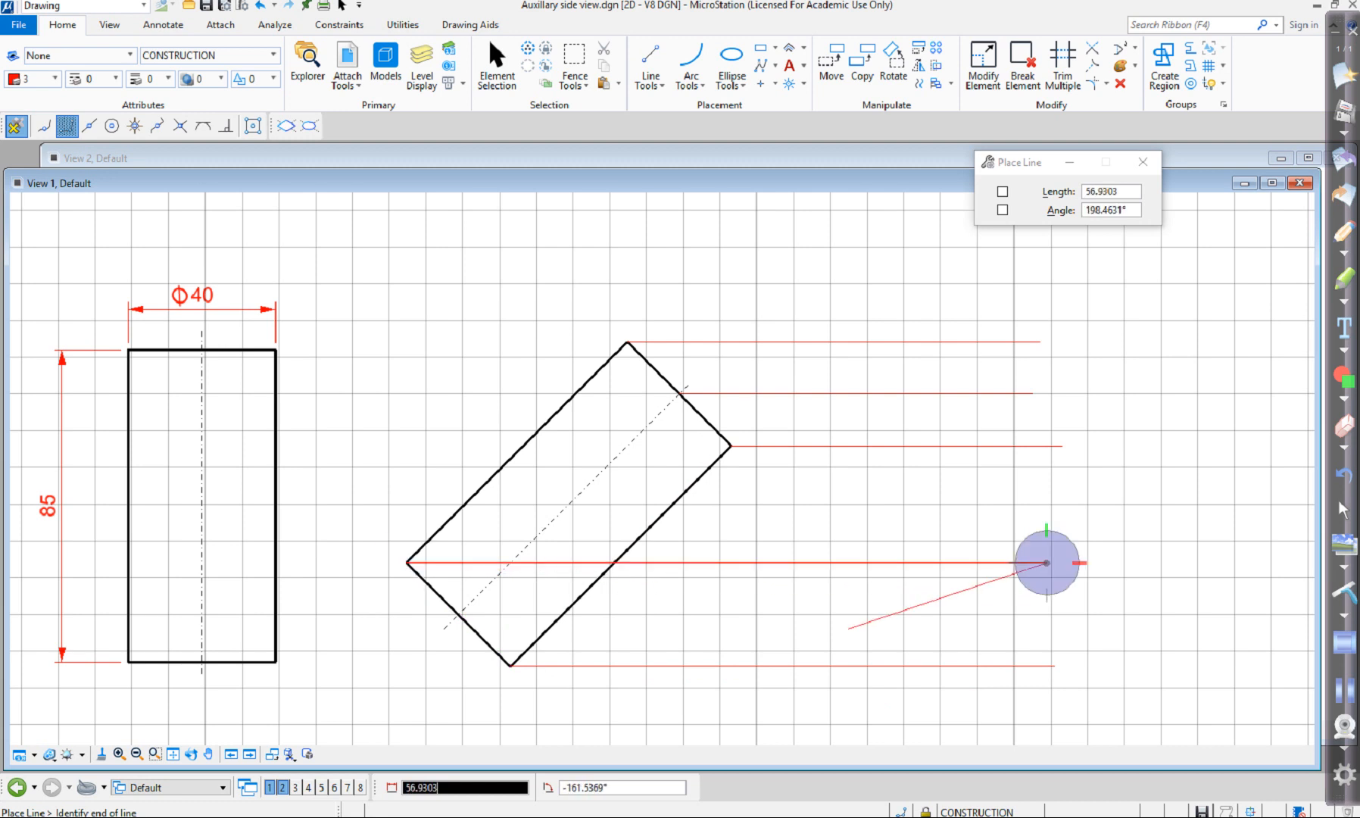
pyautogui.rightClick(848, 629)
# Draw a horizontal construction line about 157 long from the intersection of the centre line and the tilted rectangle's lower end.
pyautogui.click(180, 127)
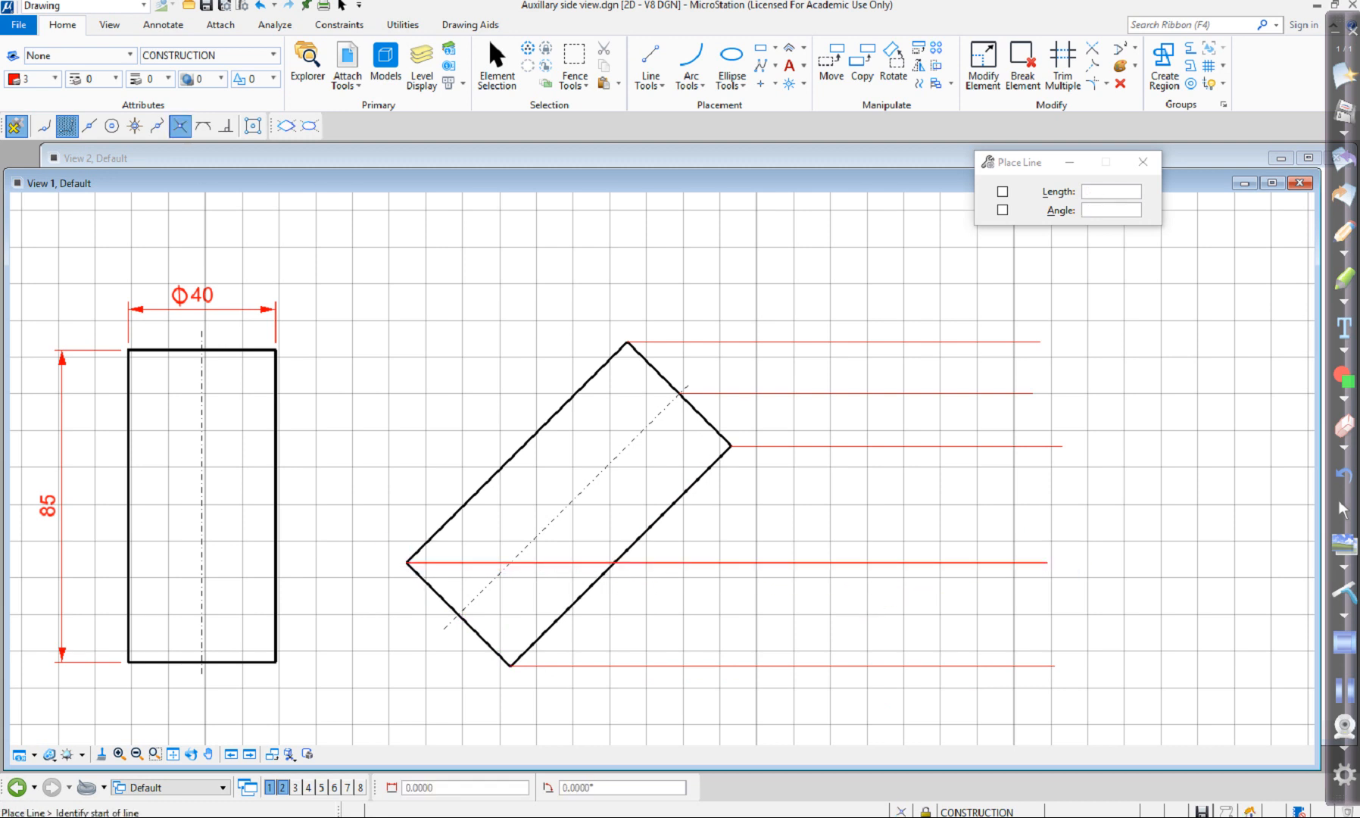
pyautogui.click(458, 614)
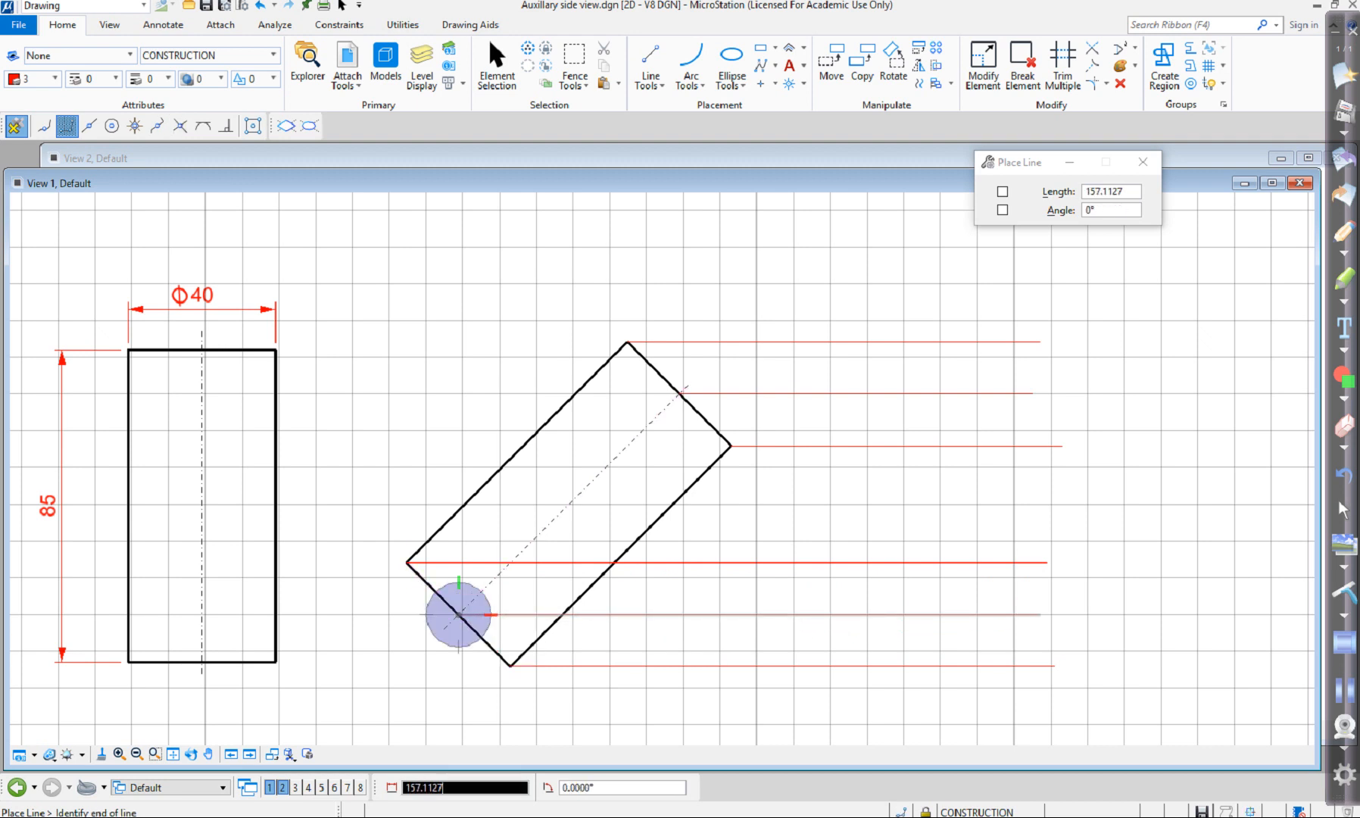
pyautogui.click(1040, 614)
pyautogui.rightClick(1032, 390)
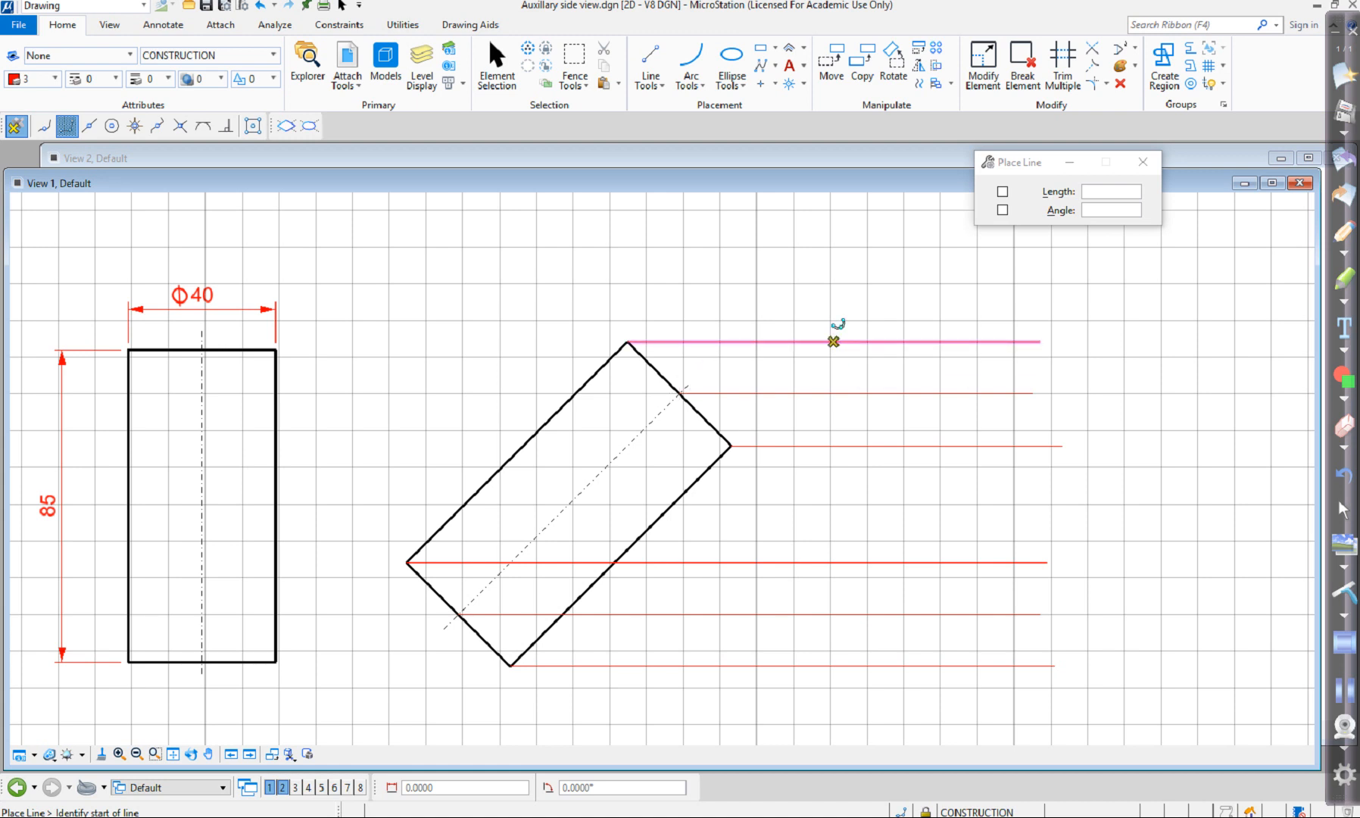
# Draw a vertical construction line across all projection lines and copy it parallel twice to the right at a distance of 20.
pyautogui.click(833, 342)
pyautogui.click(833, 679)
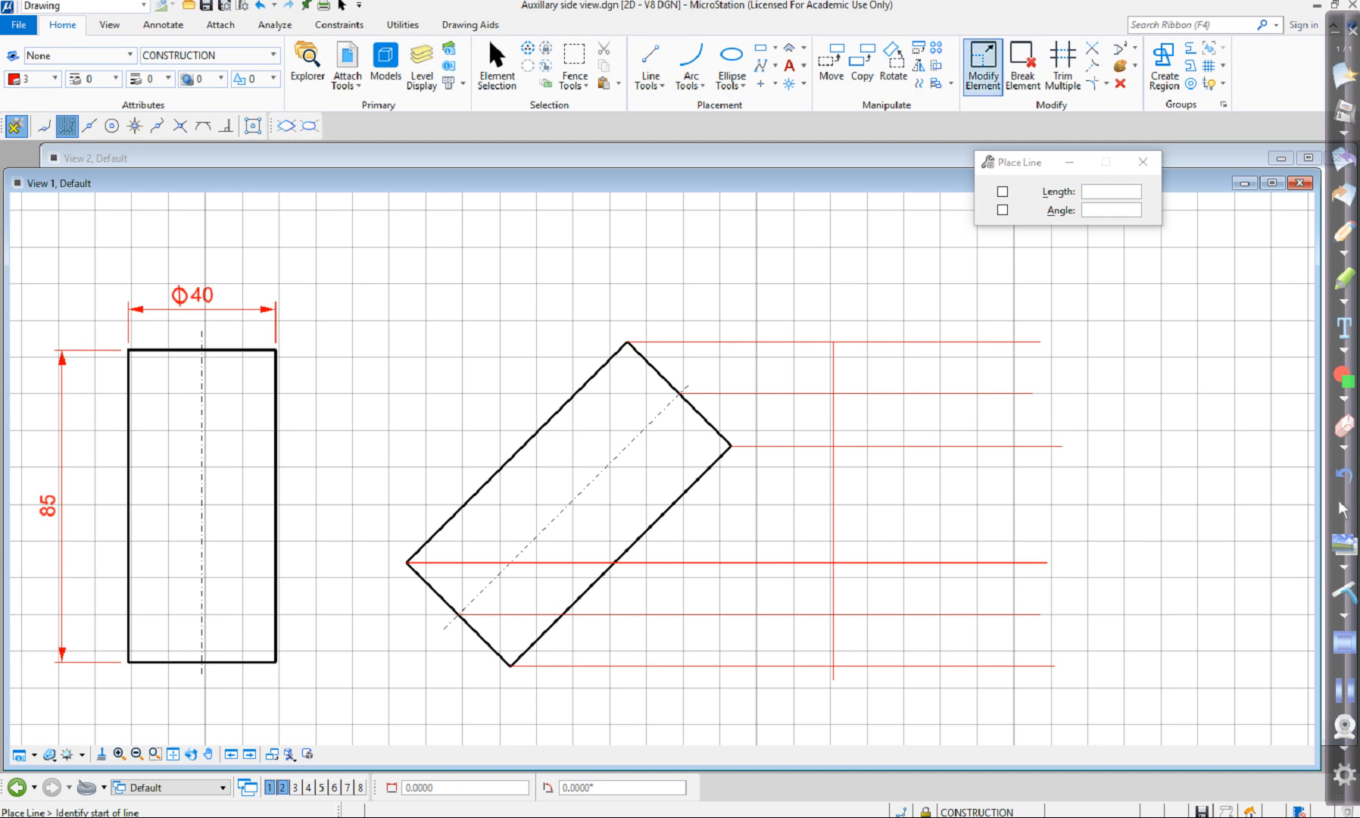
pyautogui.click(918, 83)
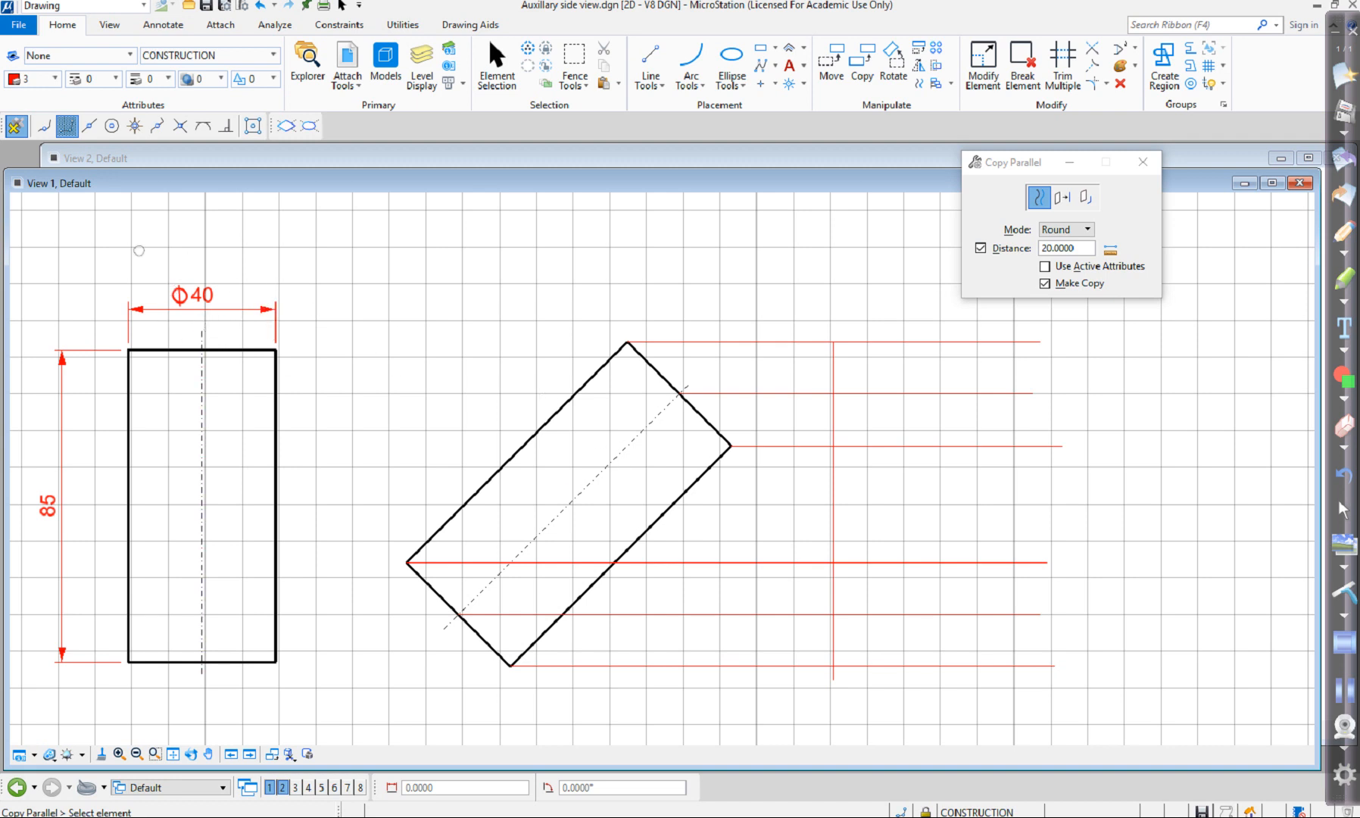
pyautogui.click(837, 493)
pyautogui.click(939, 499)
pyautogui.click(973, 500)
pyautogui.rightClick(974, 499)
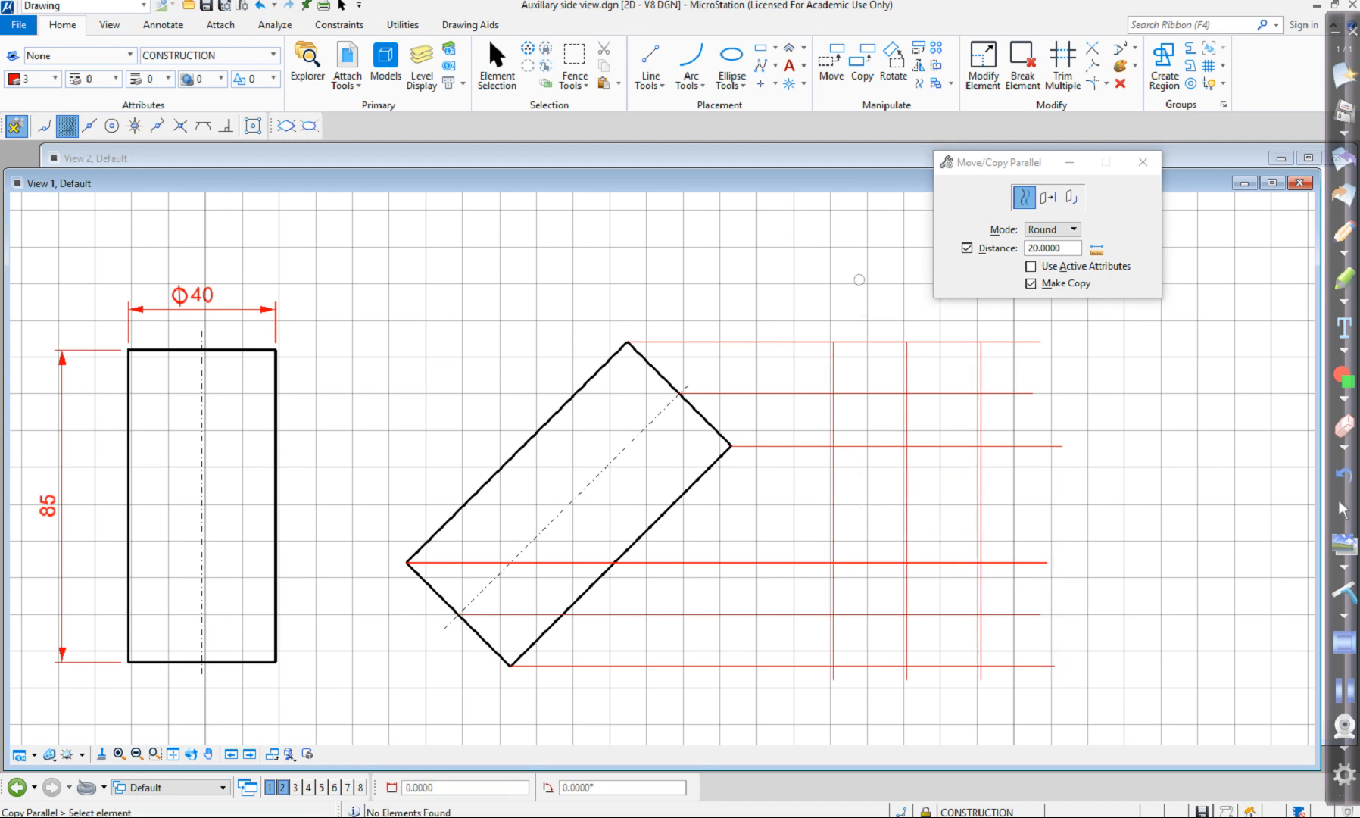
pyautogui.press('Escape')
# Change the middle vertical construction line to the CENTRE level and clear the selection.
pyautogui.click(906, 381)
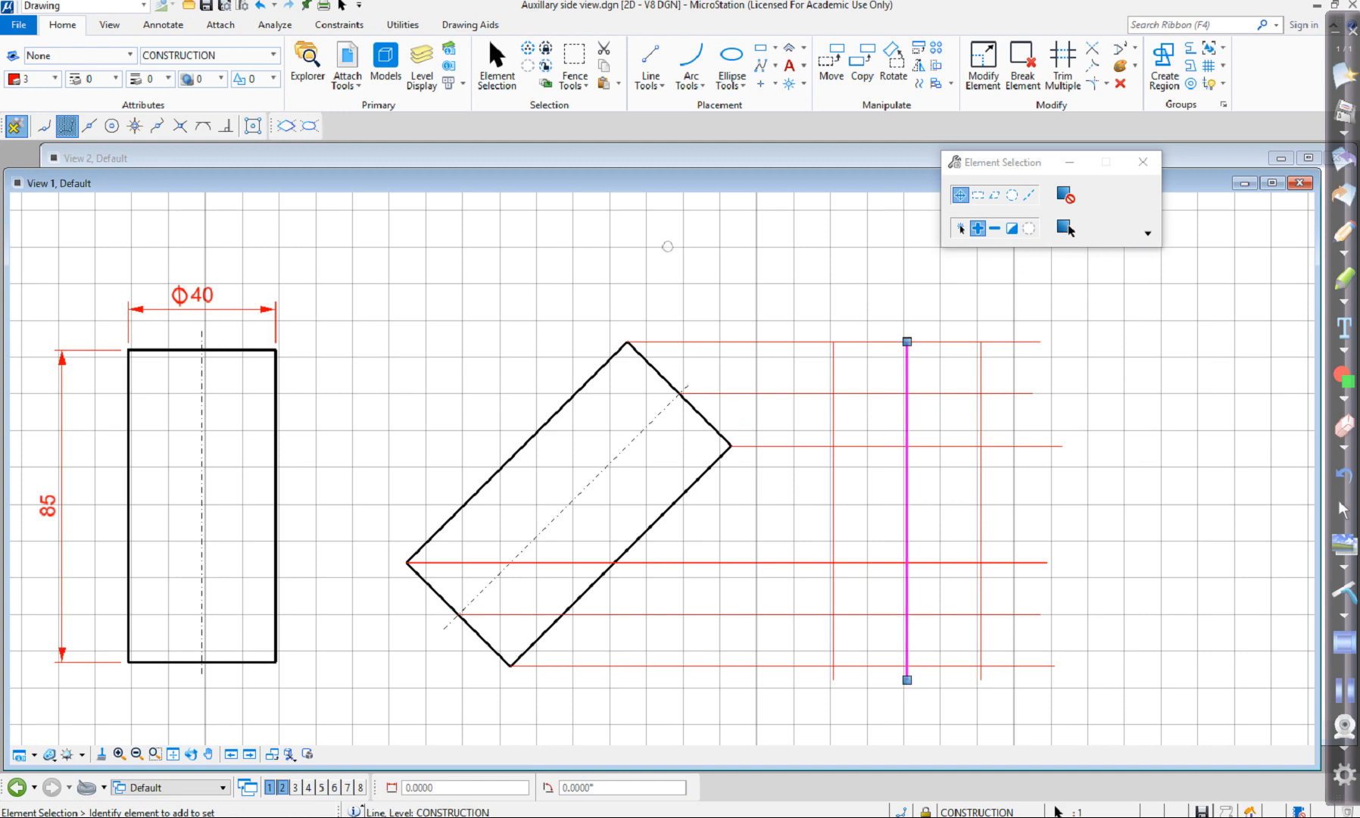
pyautogui.click(208, 56)
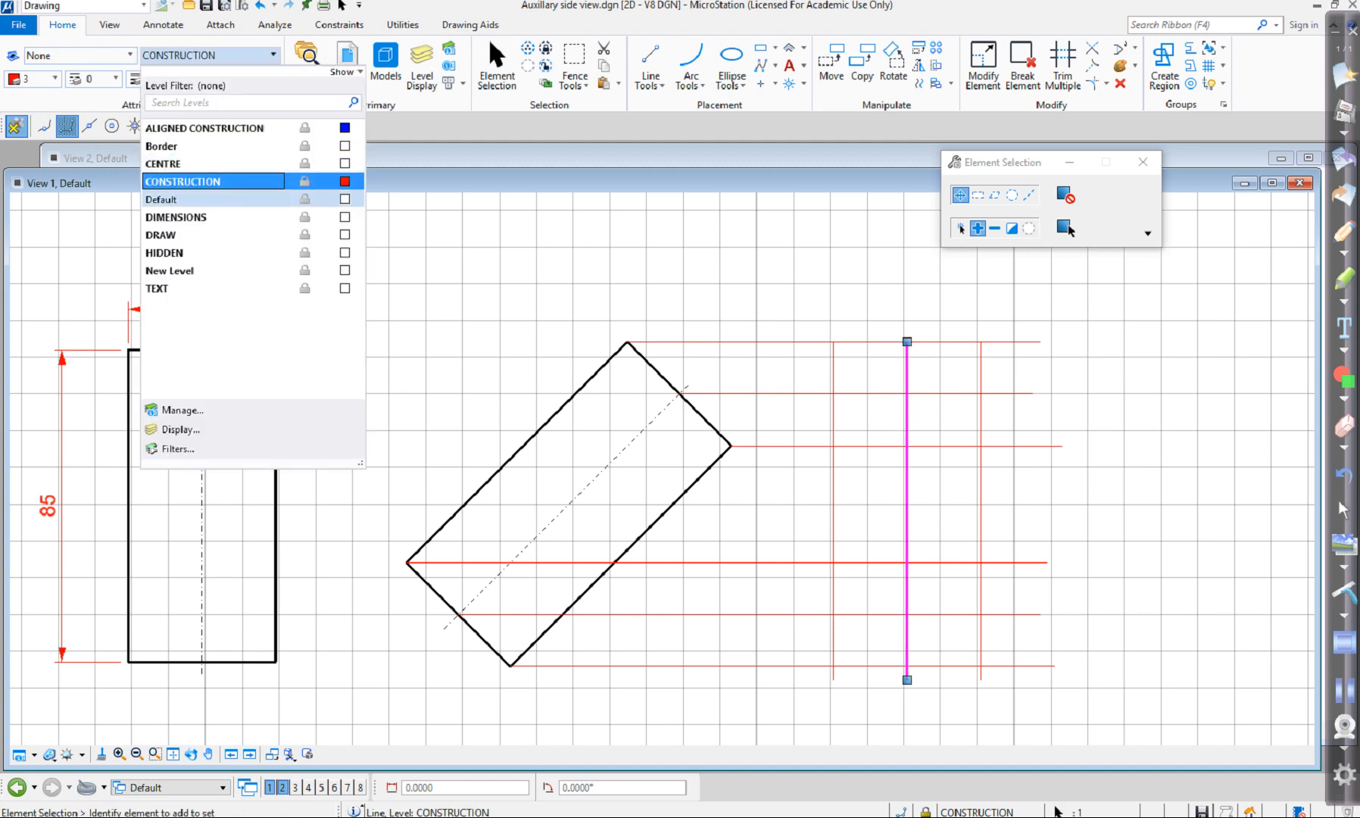
pyautogui.click(174, 163)
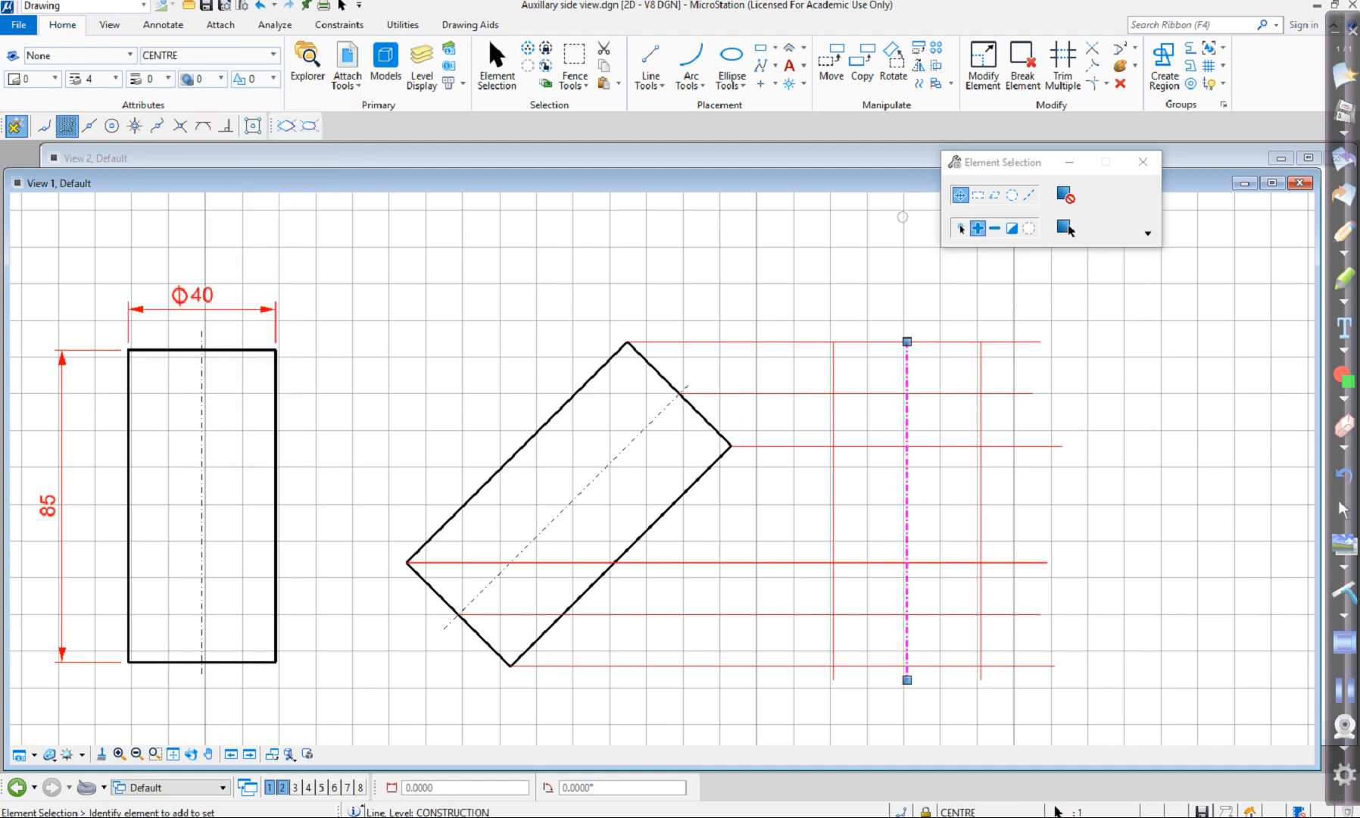
pyautogui.click(1065, 228)
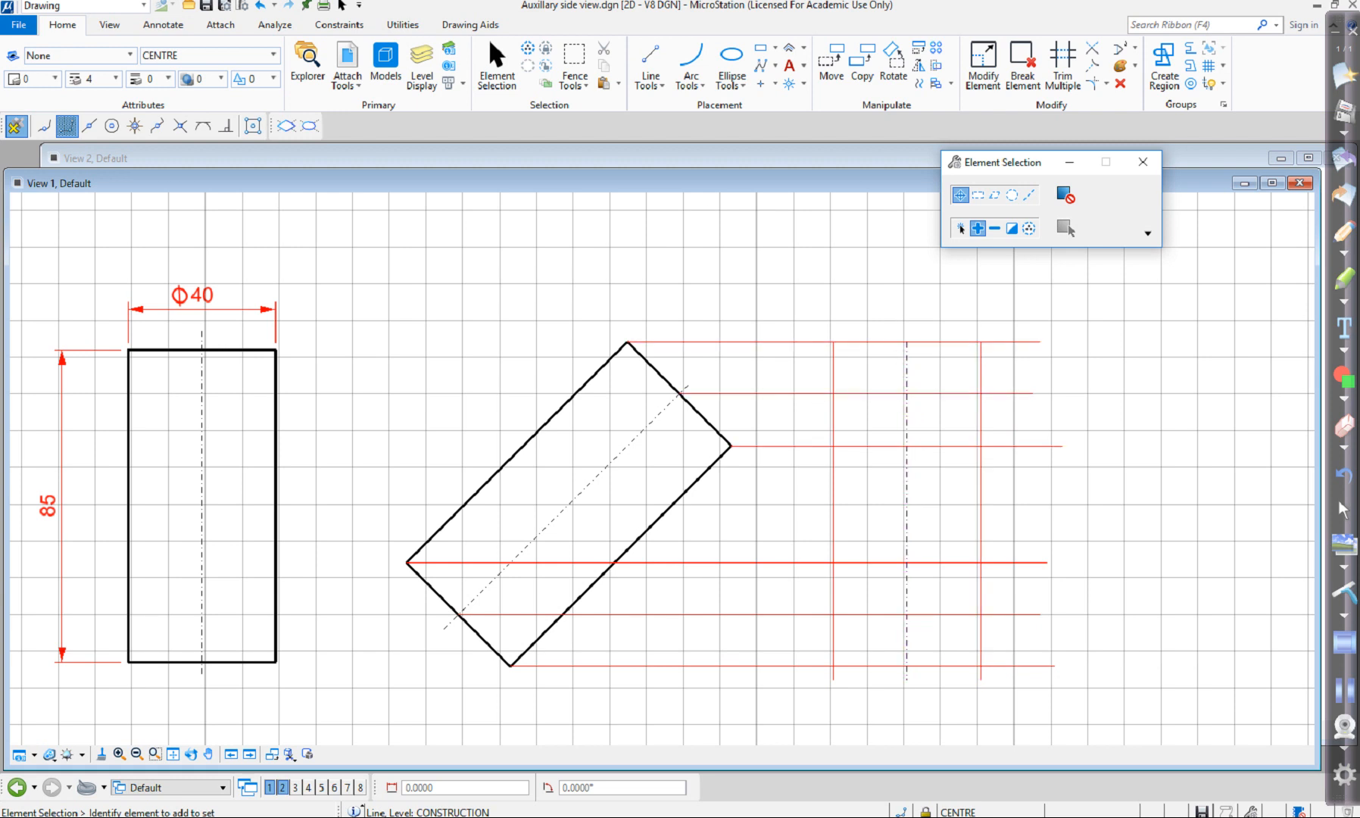
# Place a trial ellipse by the Center method to the right of the projection lines, with primary radius 26 and secondary radius 13.
pyautogui.click(730, 80)
pyautogui.click(768, 127)
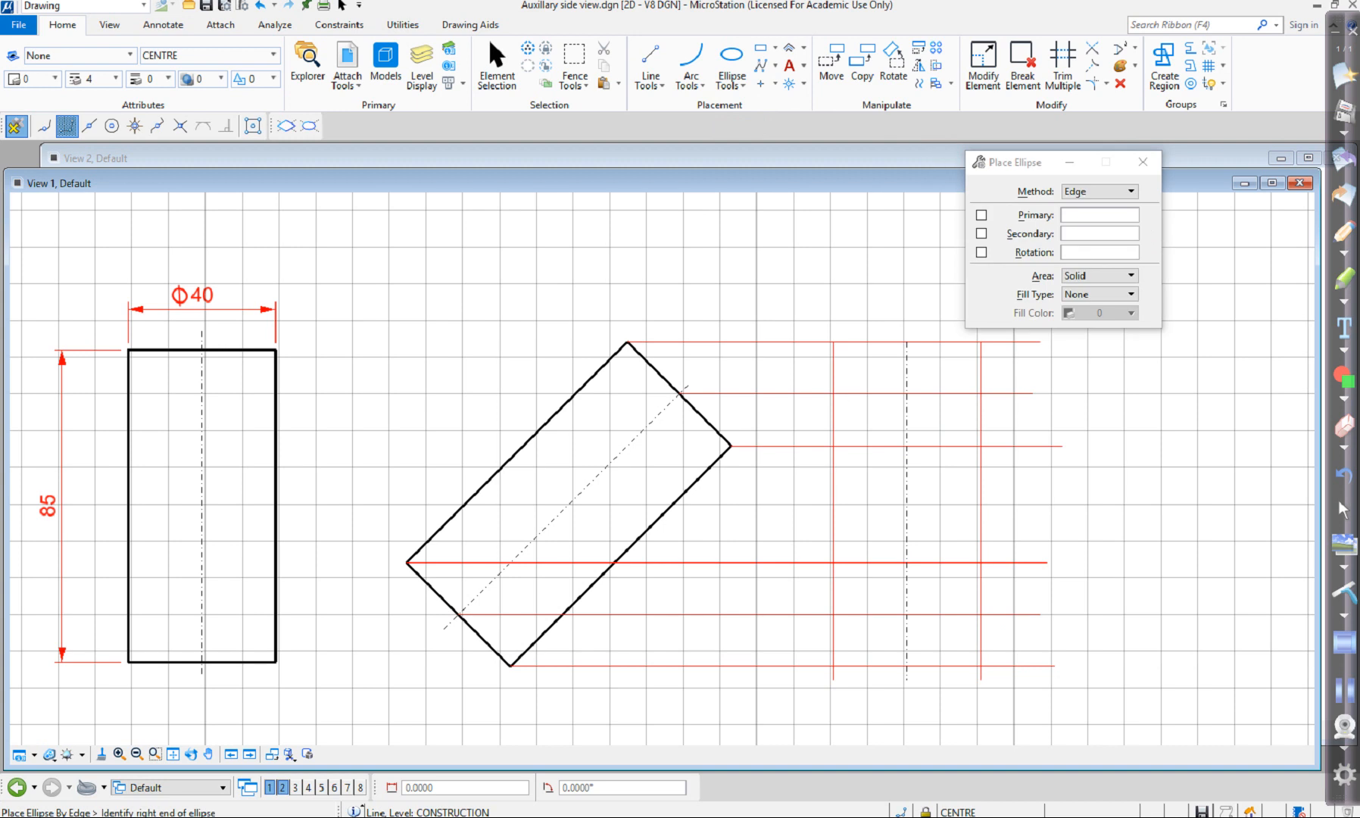
pyautogui.click(1099, 191)
pyautogui.click(1094, 176)
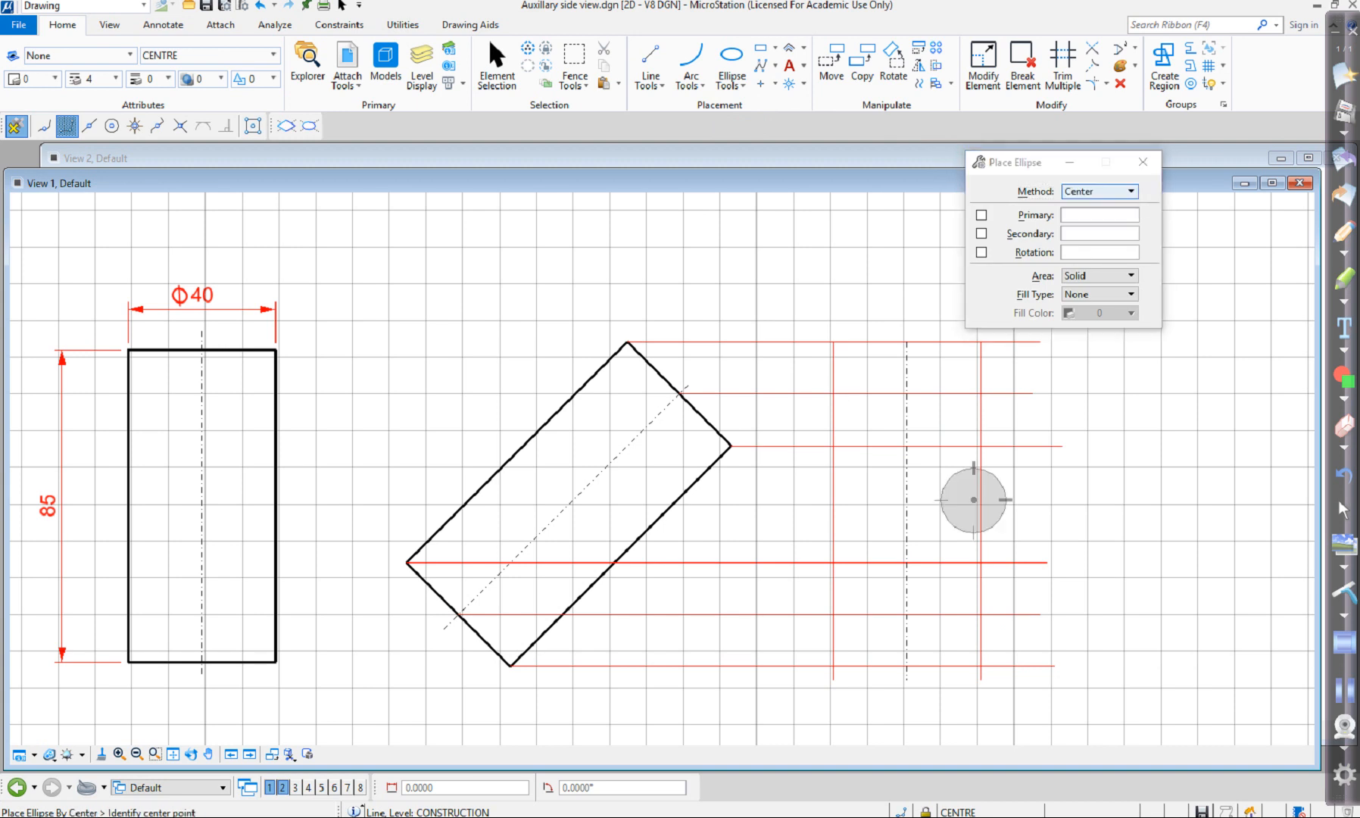
pyautogui.click(1153, 394)
pyautogui.click(1247, 394)
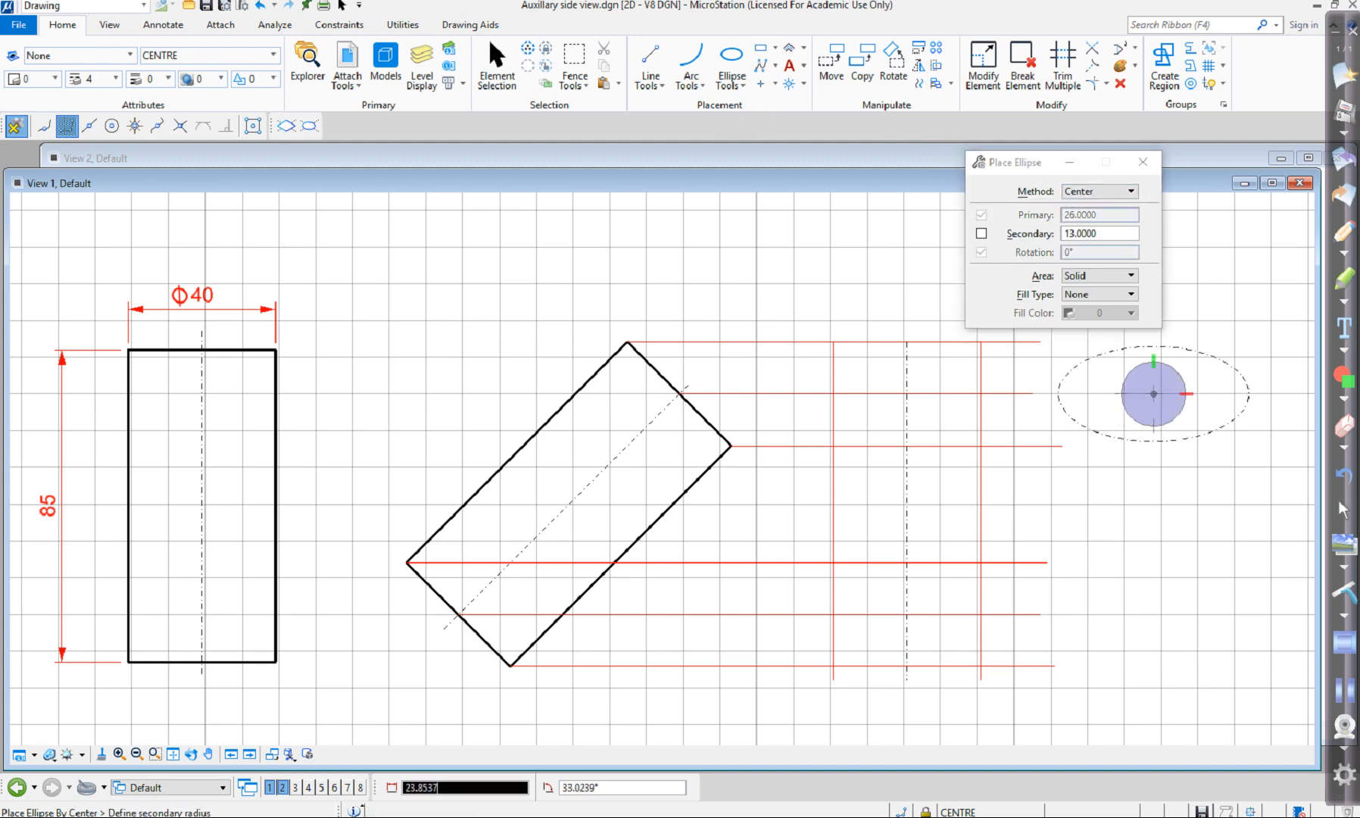
pyautogui.click(1153, 442)
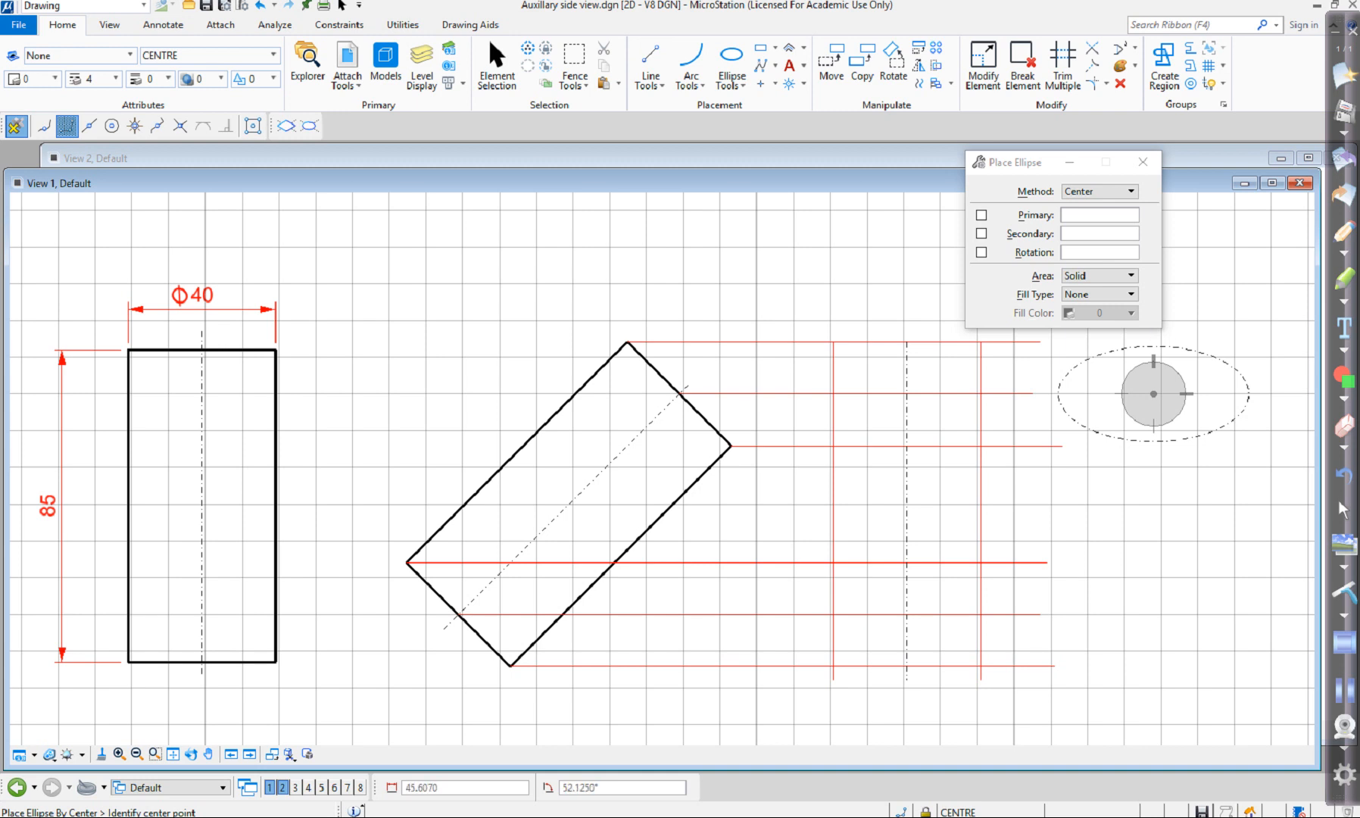
# Delete the trial ellipse to the right of the projection lines.
pyautogui.press('Escape')
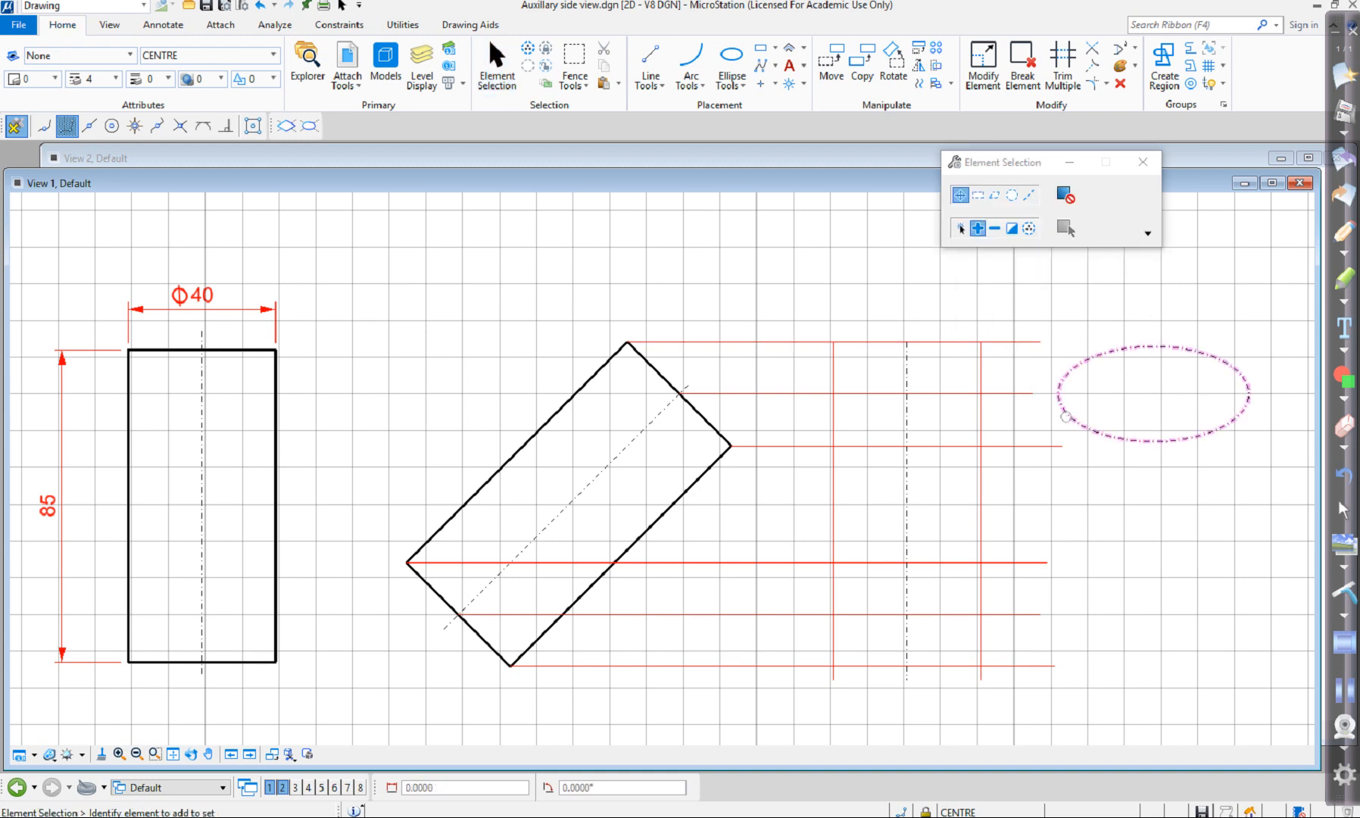
pyautogui.click(1065, 416)
pyautogui.press('Delete')
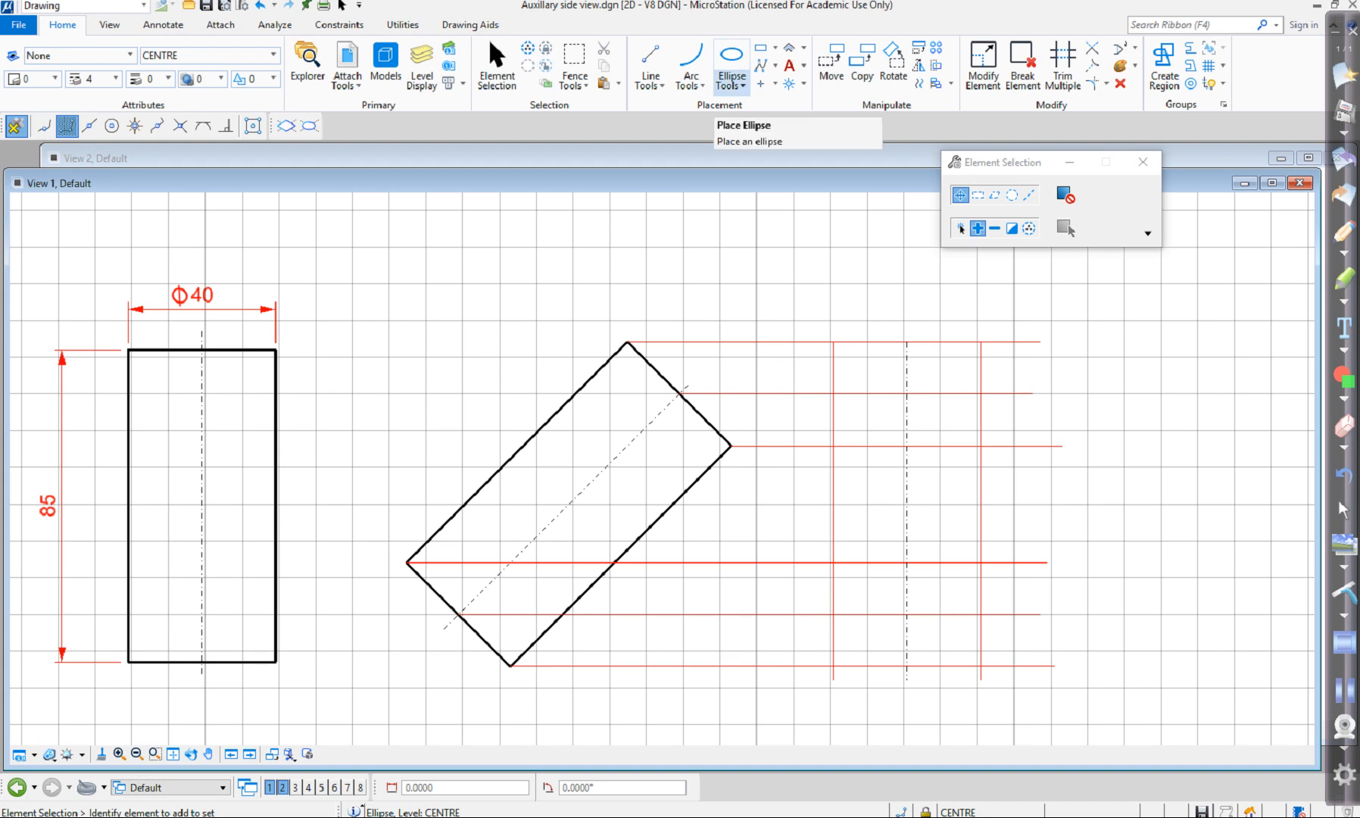
# Place a Center-method ellipse on the DRAW level at the centre line's second projection line, with primary radius 20 and secondary radius reaching the top projection line.
pyautogui.click(731, 81)
pyautogui.click(766, 127)
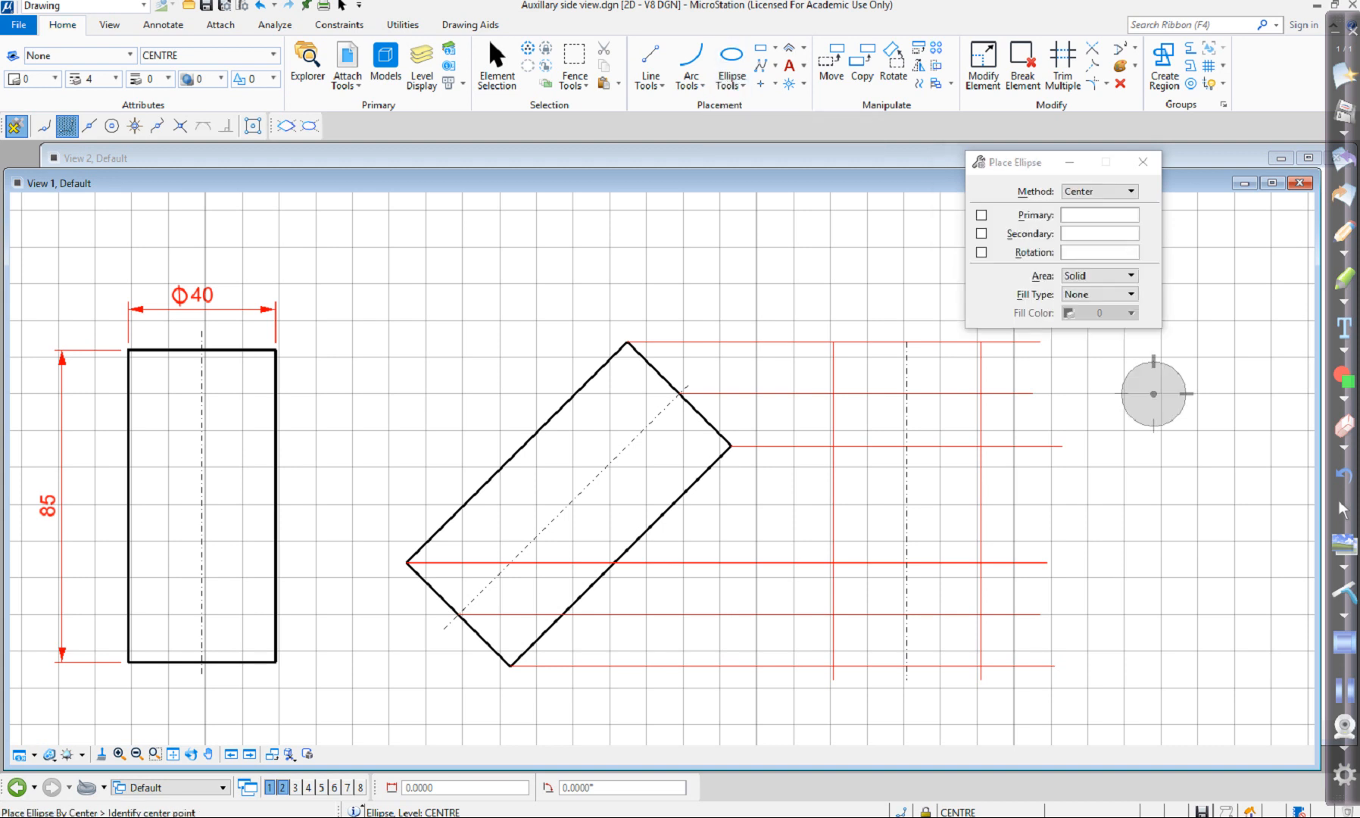
pyautogui.click(1100, 191)
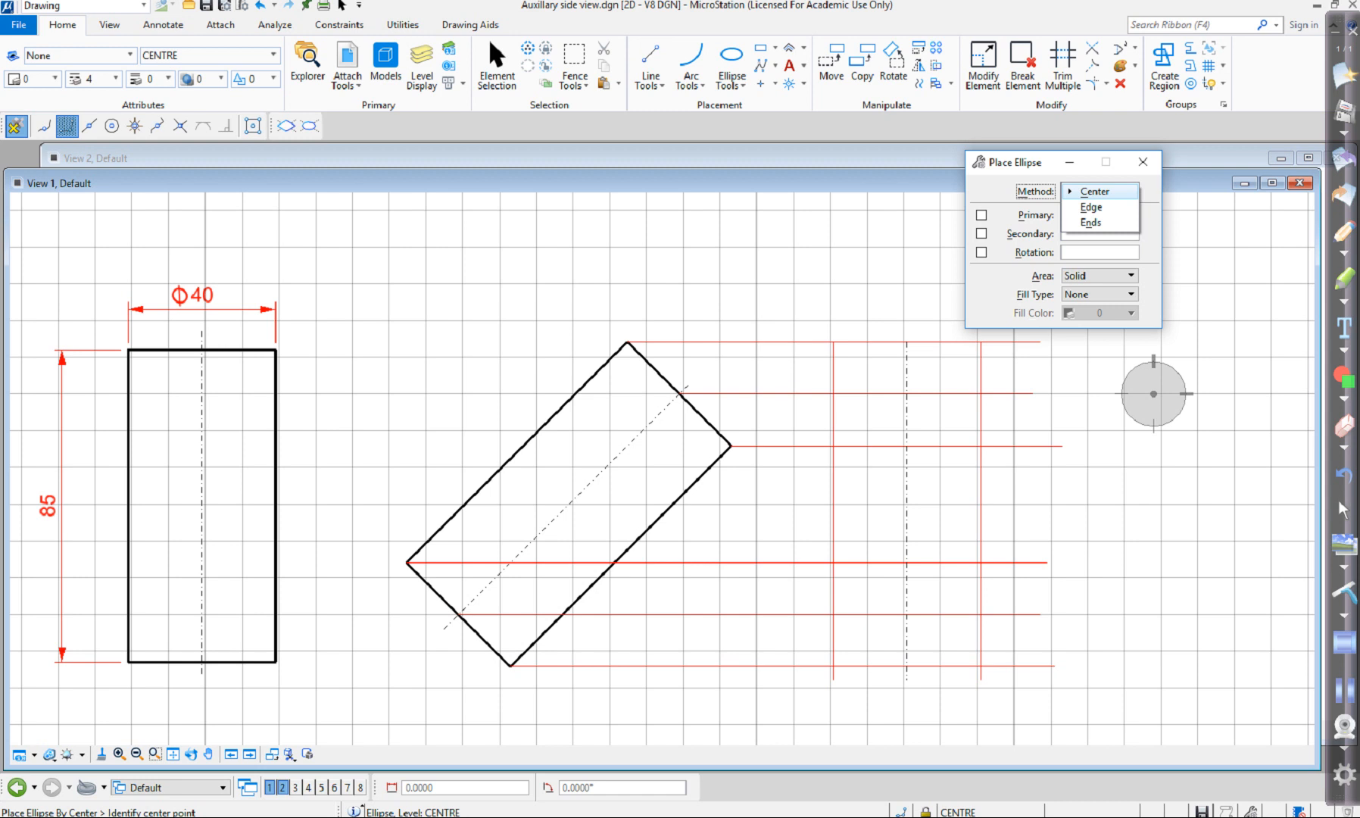
pyautogui.click(1094, 191)
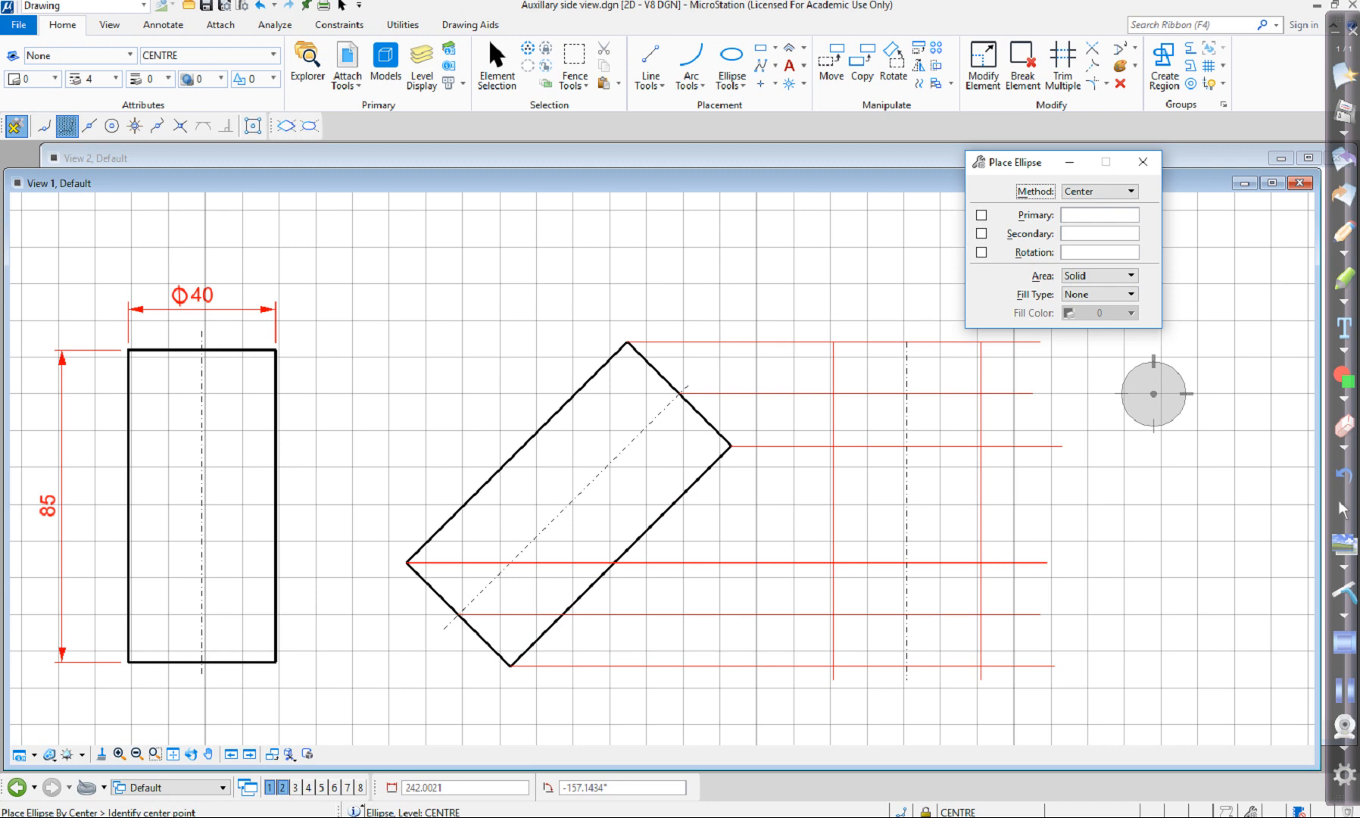
pyautogui.click(180, 127)
pyautogui.click(906, 394)
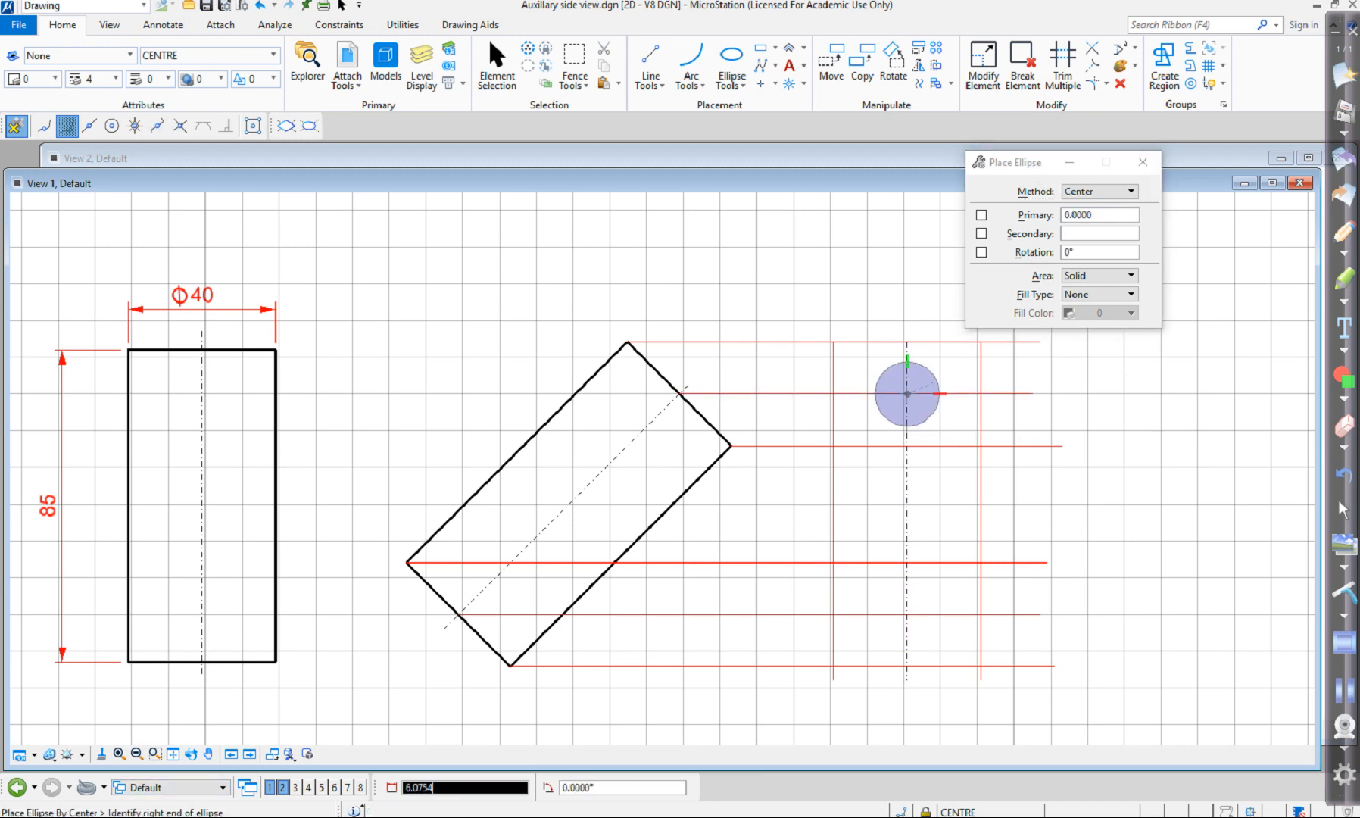
pyautogui.click(208, 55)
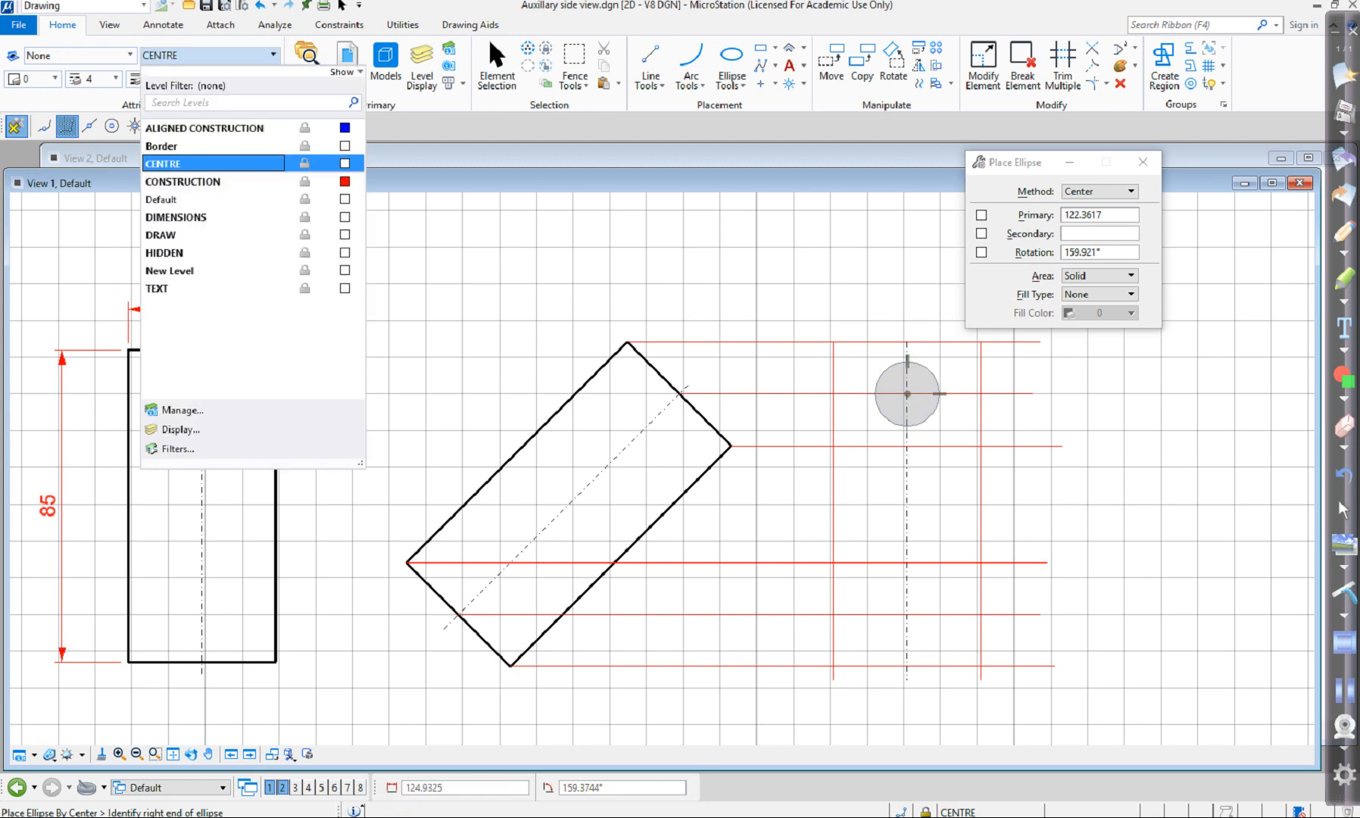
pyautogui.click(161, 235)
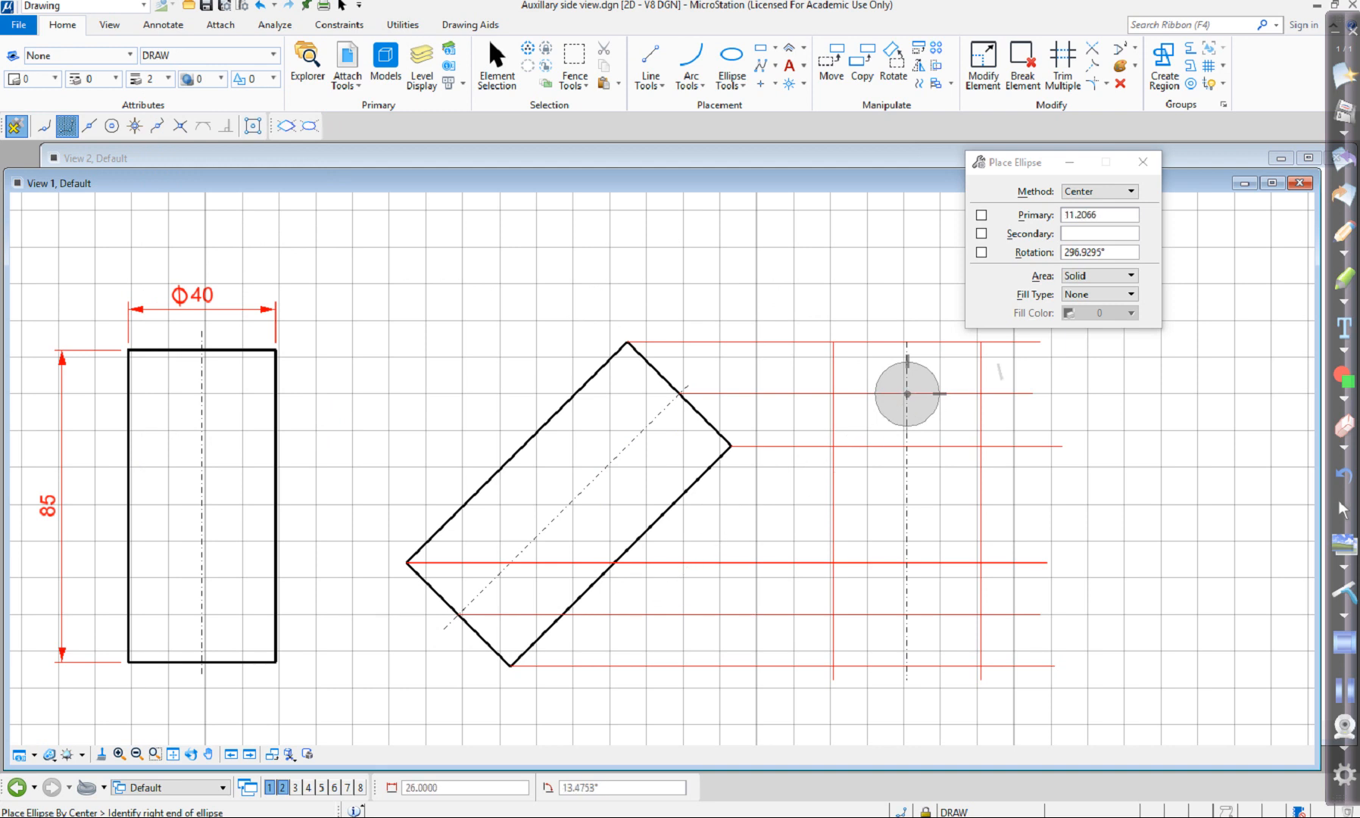
pyautogui.click(179, 126)
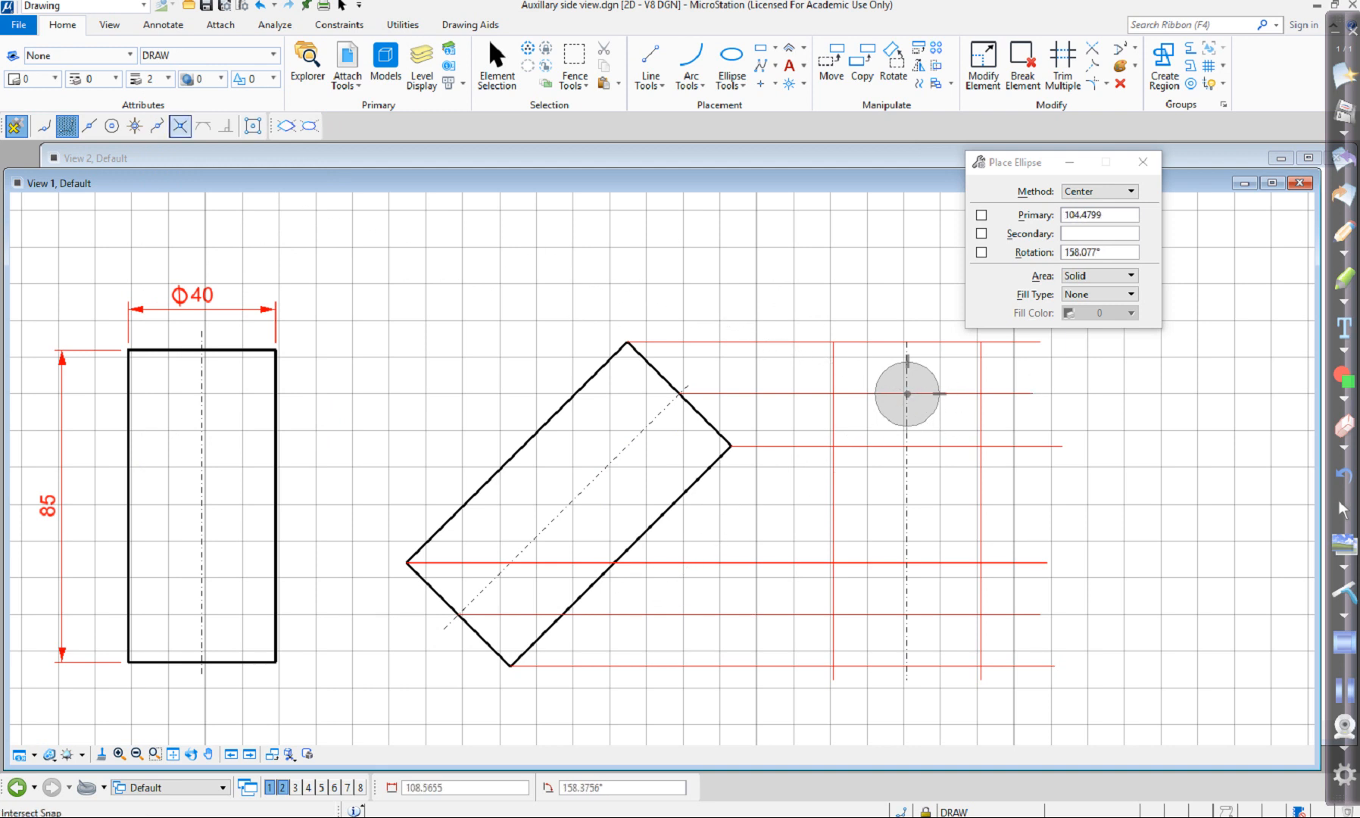
pyautogui.click(980, 393)
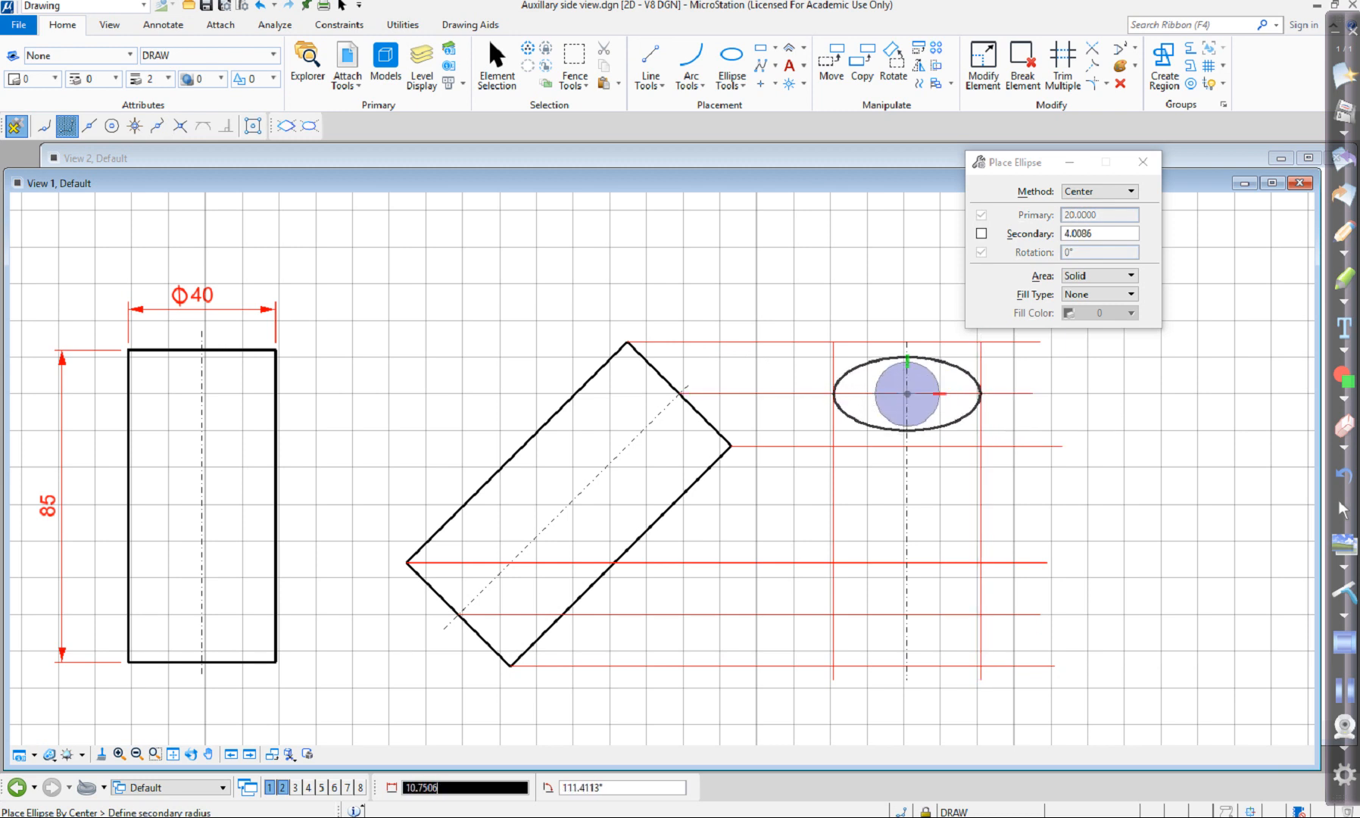
pyautogui.click(907, 342)
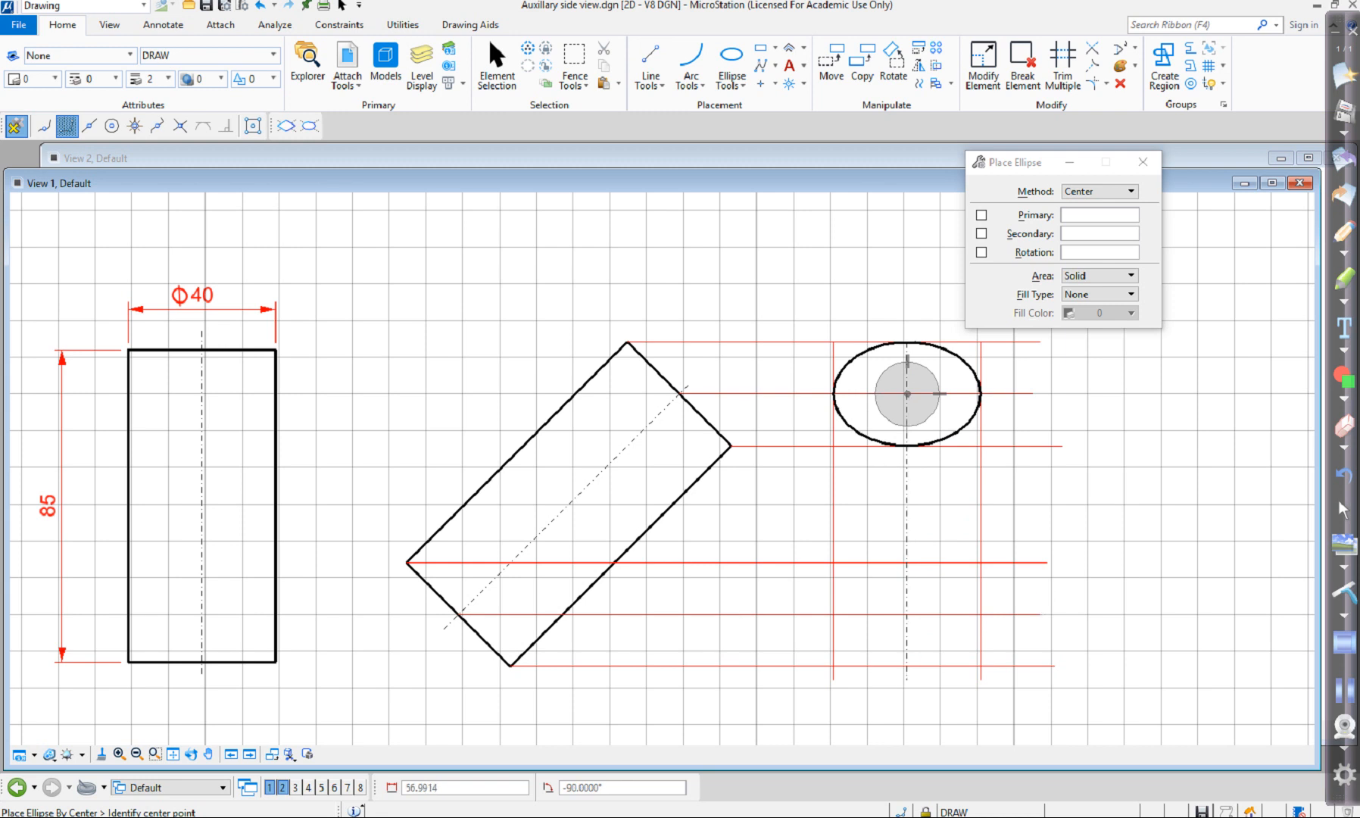
# Copy the ellipse down the centre line to its intersection with the lower axis projection line and clear the selection.
pyautogui.click(496, 67)
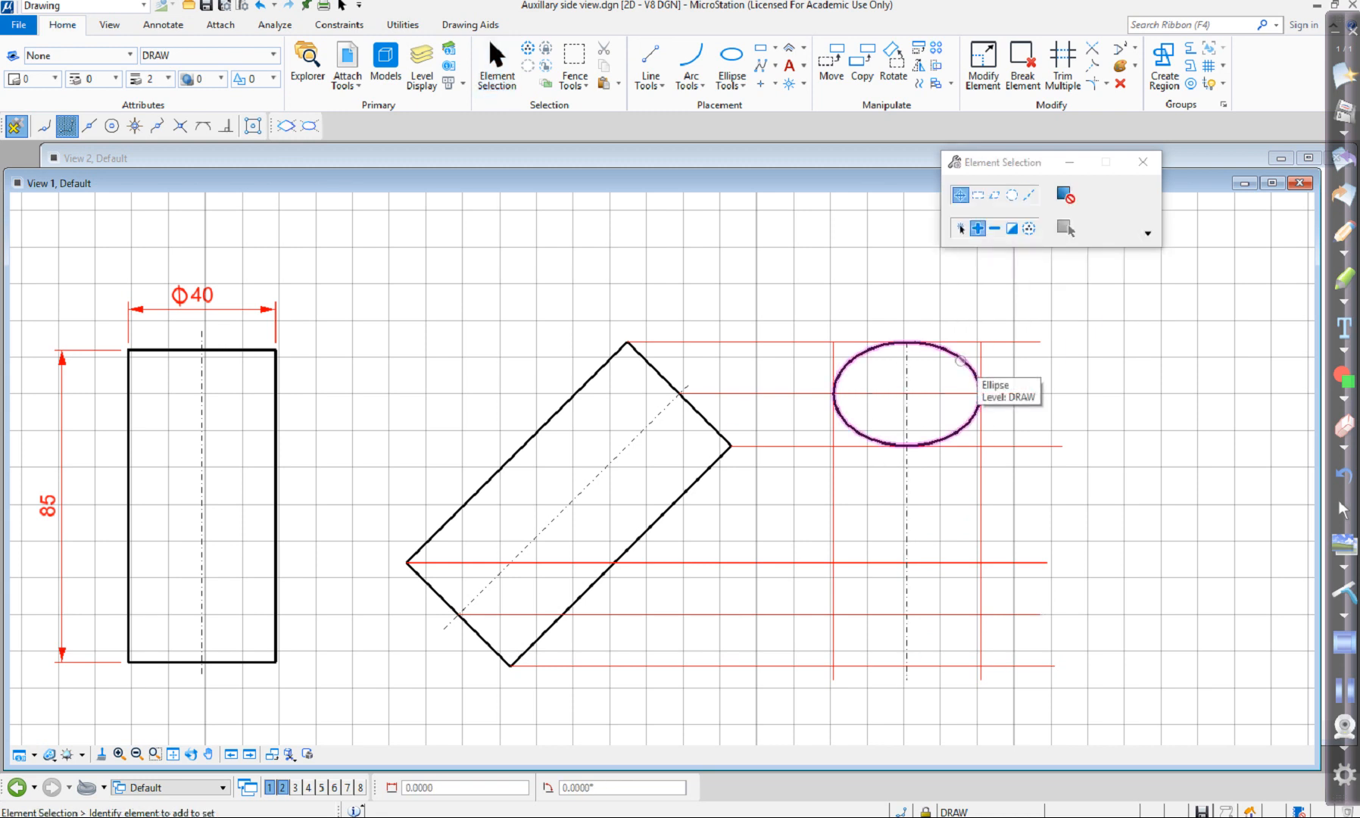
pyautogui.click(979, 393)
pyautogui.click(862, 66)
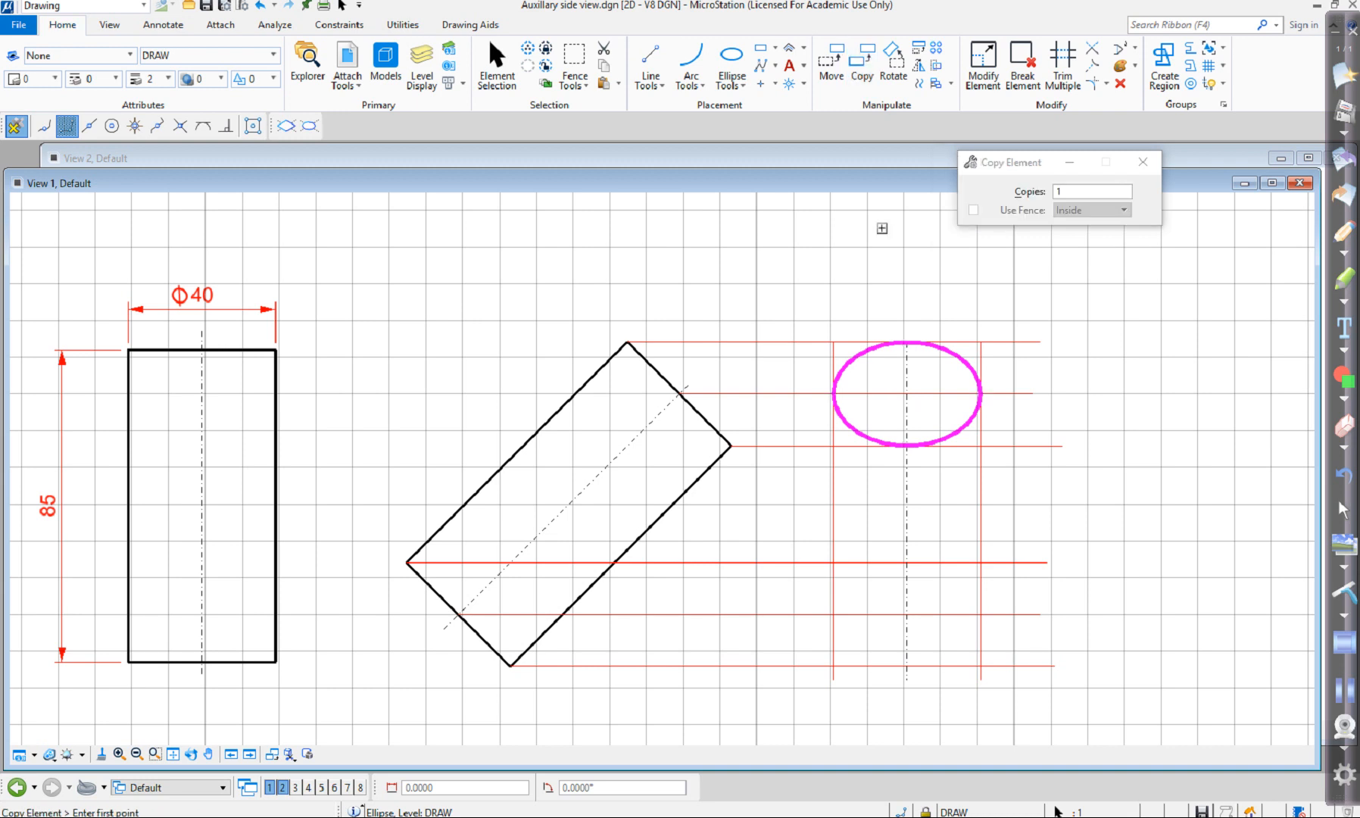
pyautogui.click(156, 126)
pyautogui.click(179, 125)
pyautogui.click(906, 393)
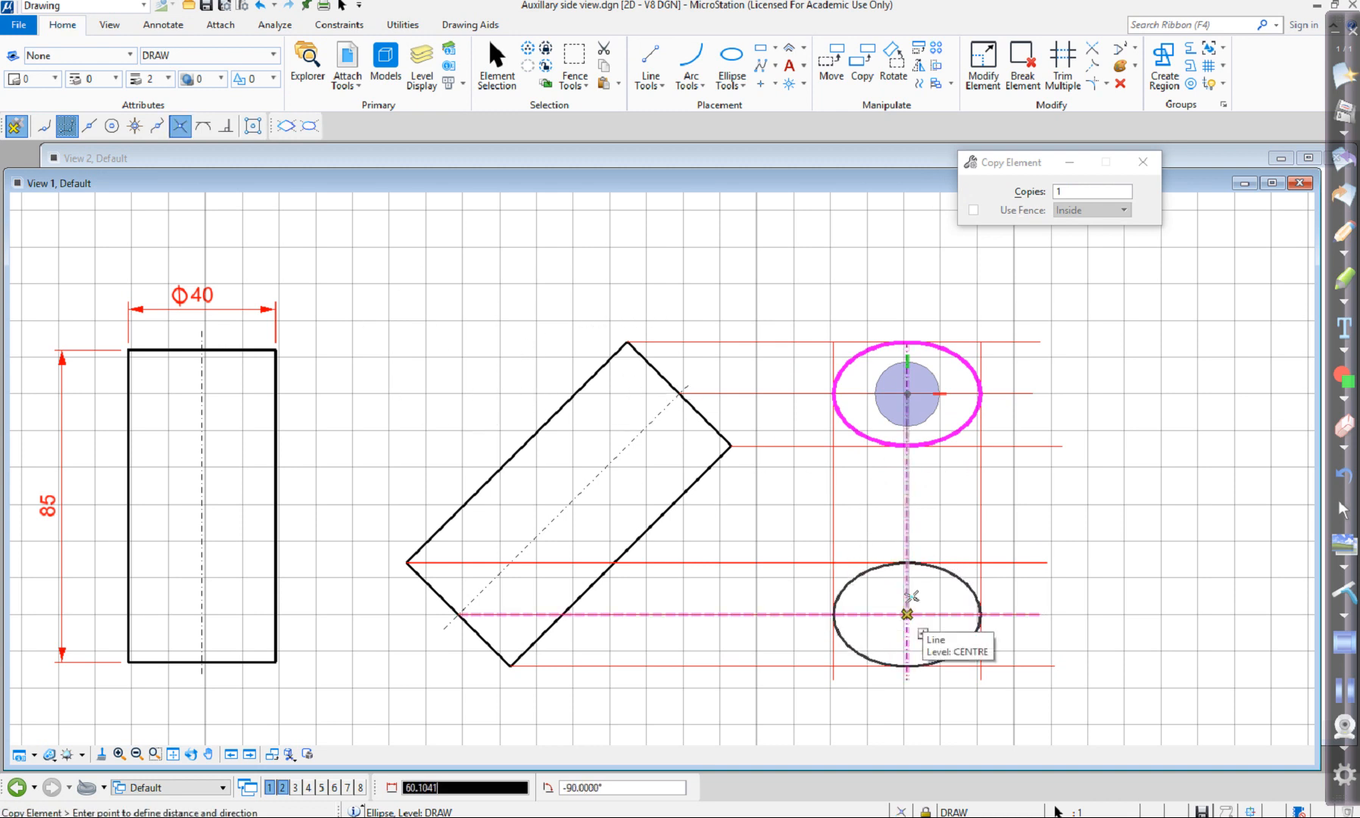
pyautogui.click(906, 614)
pyautogui.rightClick(1066, 685)
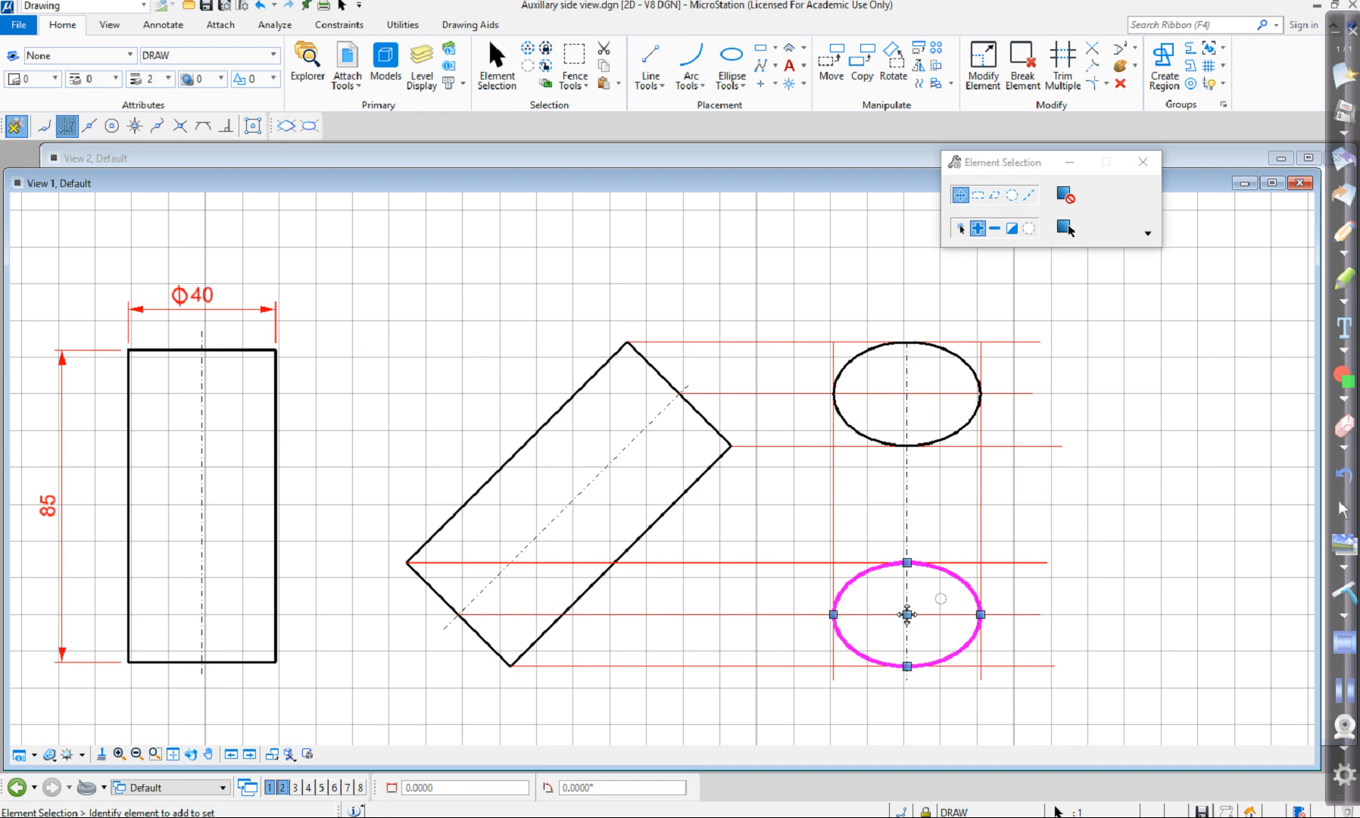
pyautogui.click(1028, 228)
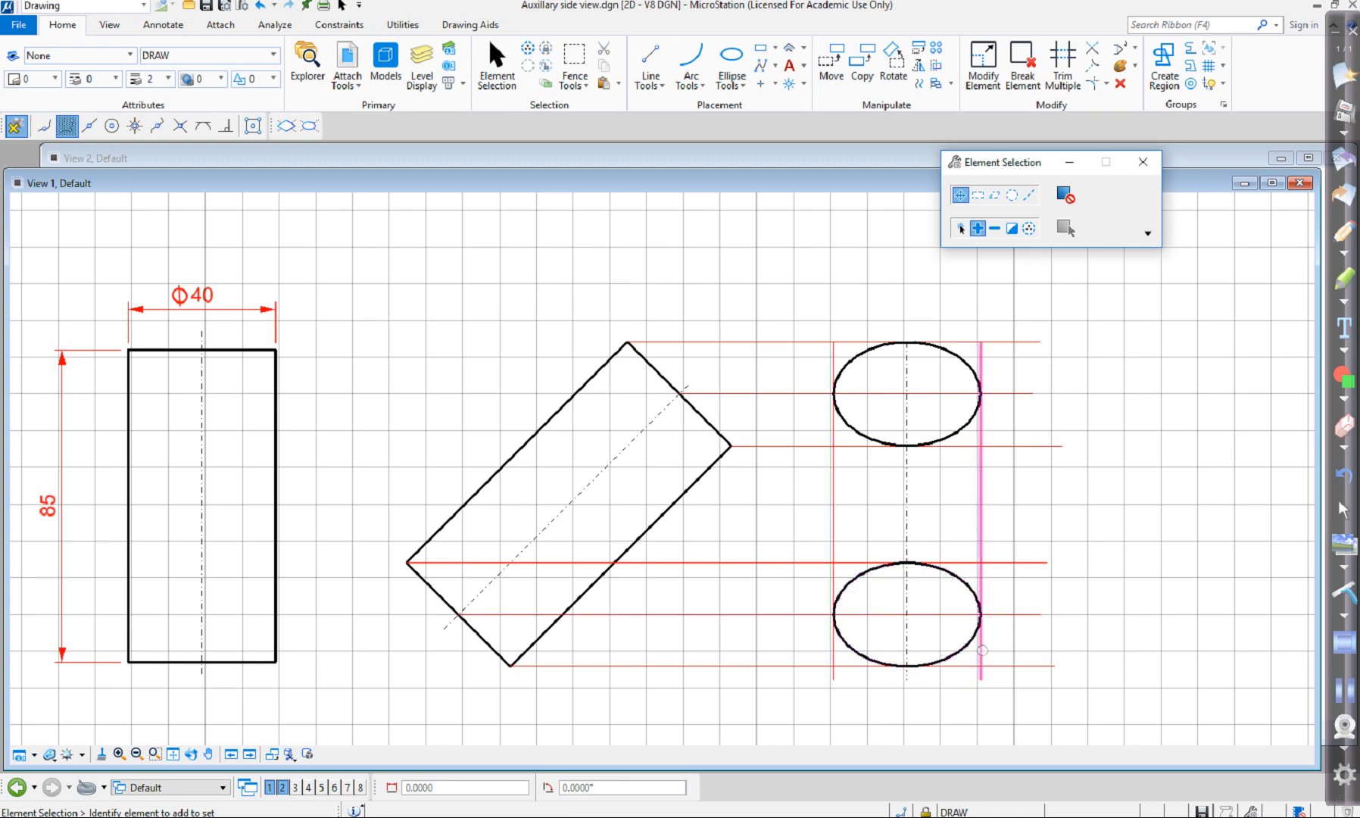
# Draw two vertical lines joining the left and right extremes of the upper ellipse to those of the lower ellipse.
pyautogui.click(649, 82)
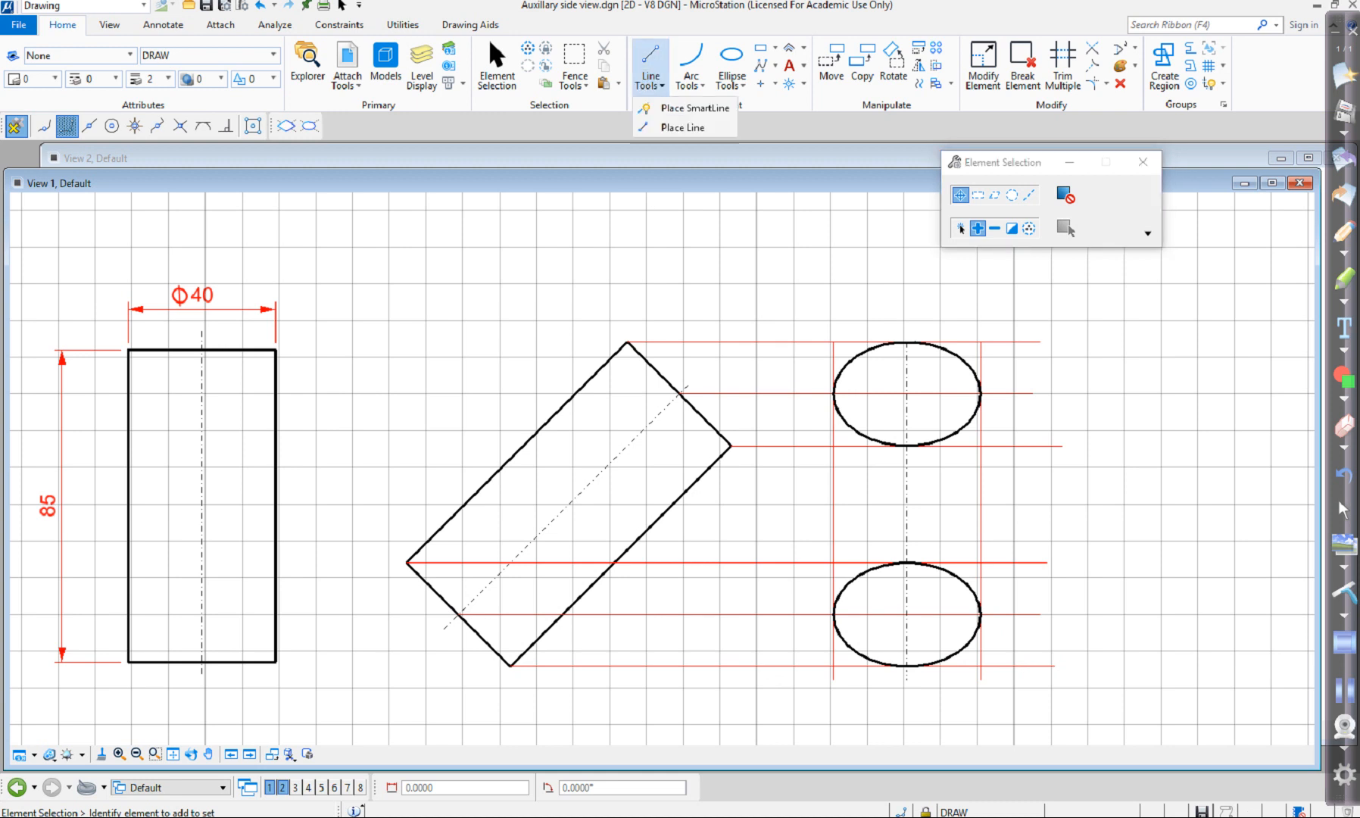
pyautogui.click(659, 127)
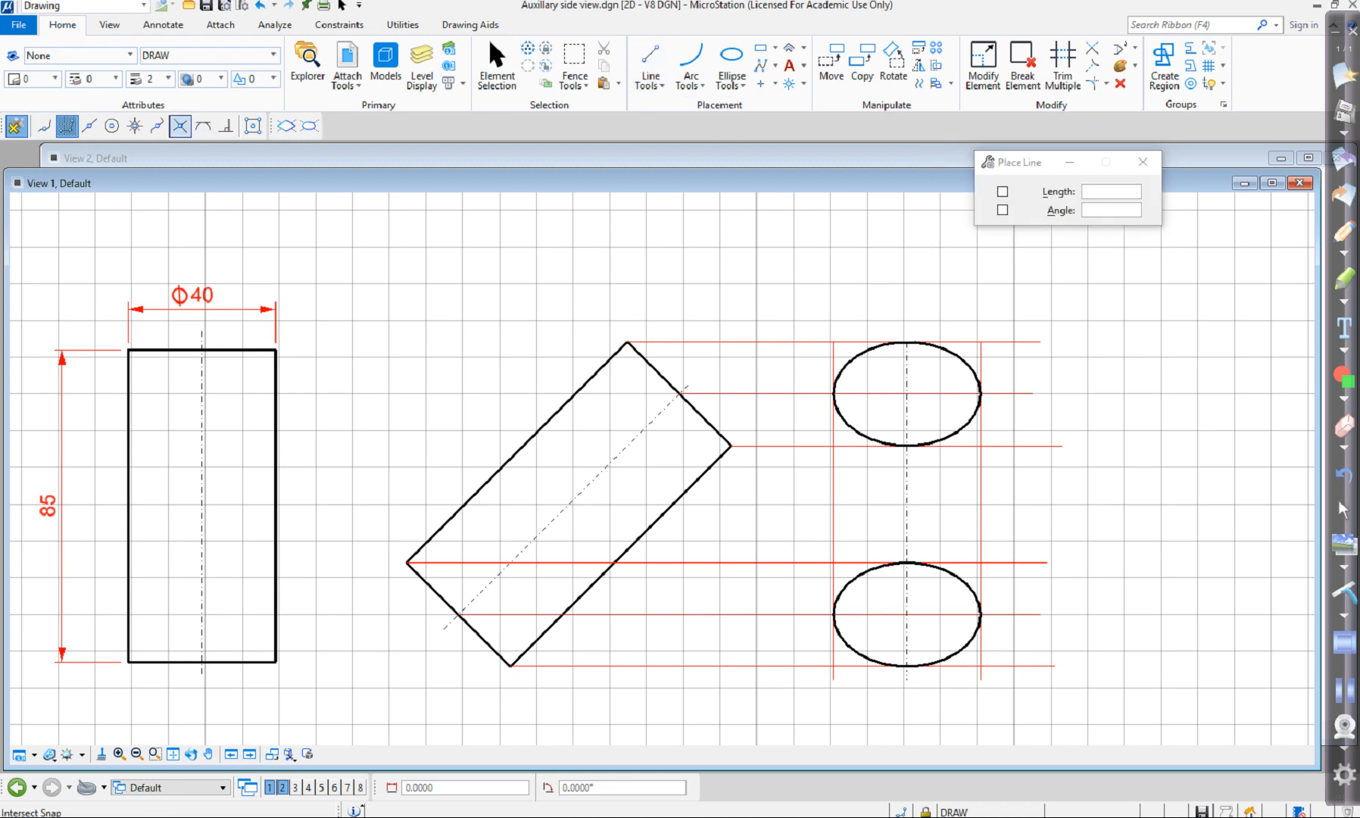
pyautogui.click(179, 125)
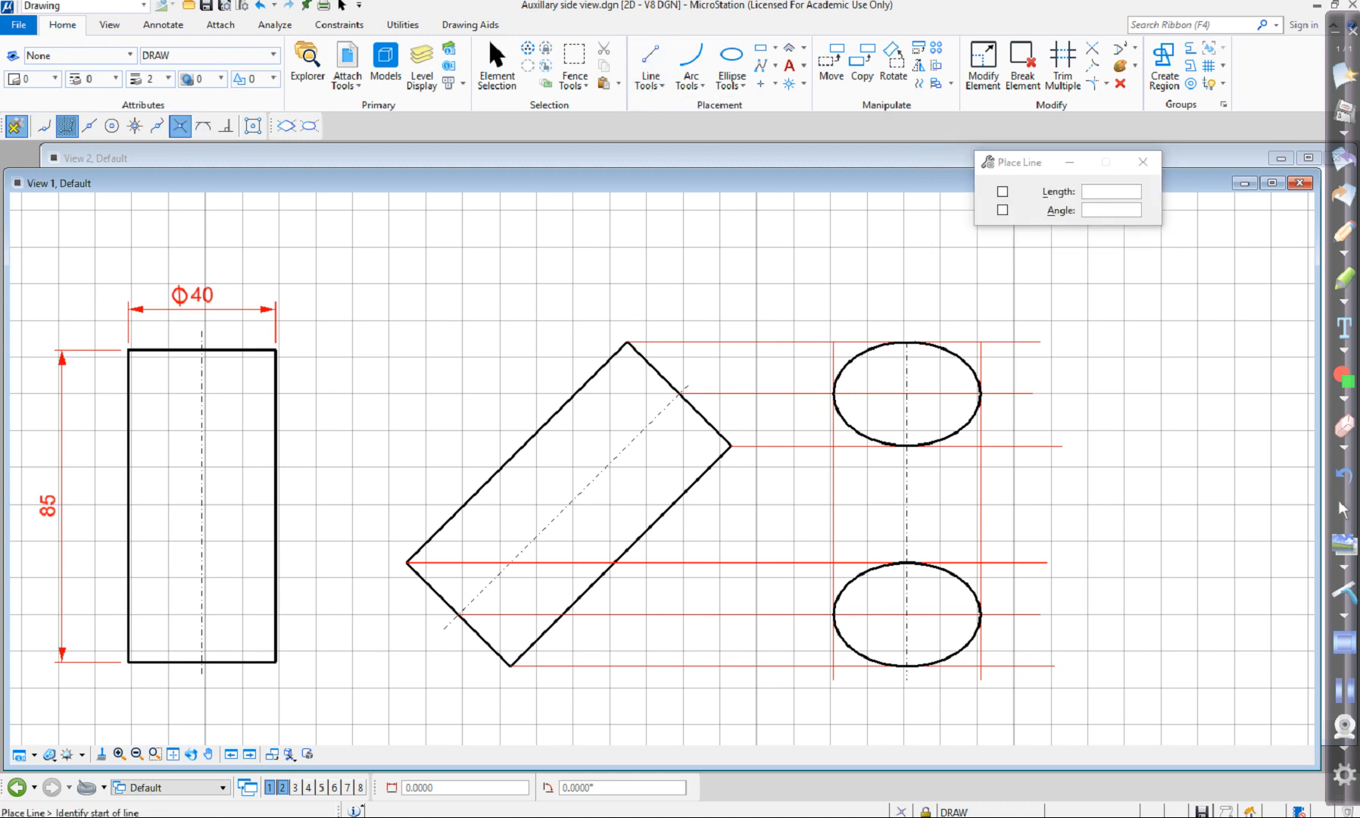
pyautogui.click(833, 392)
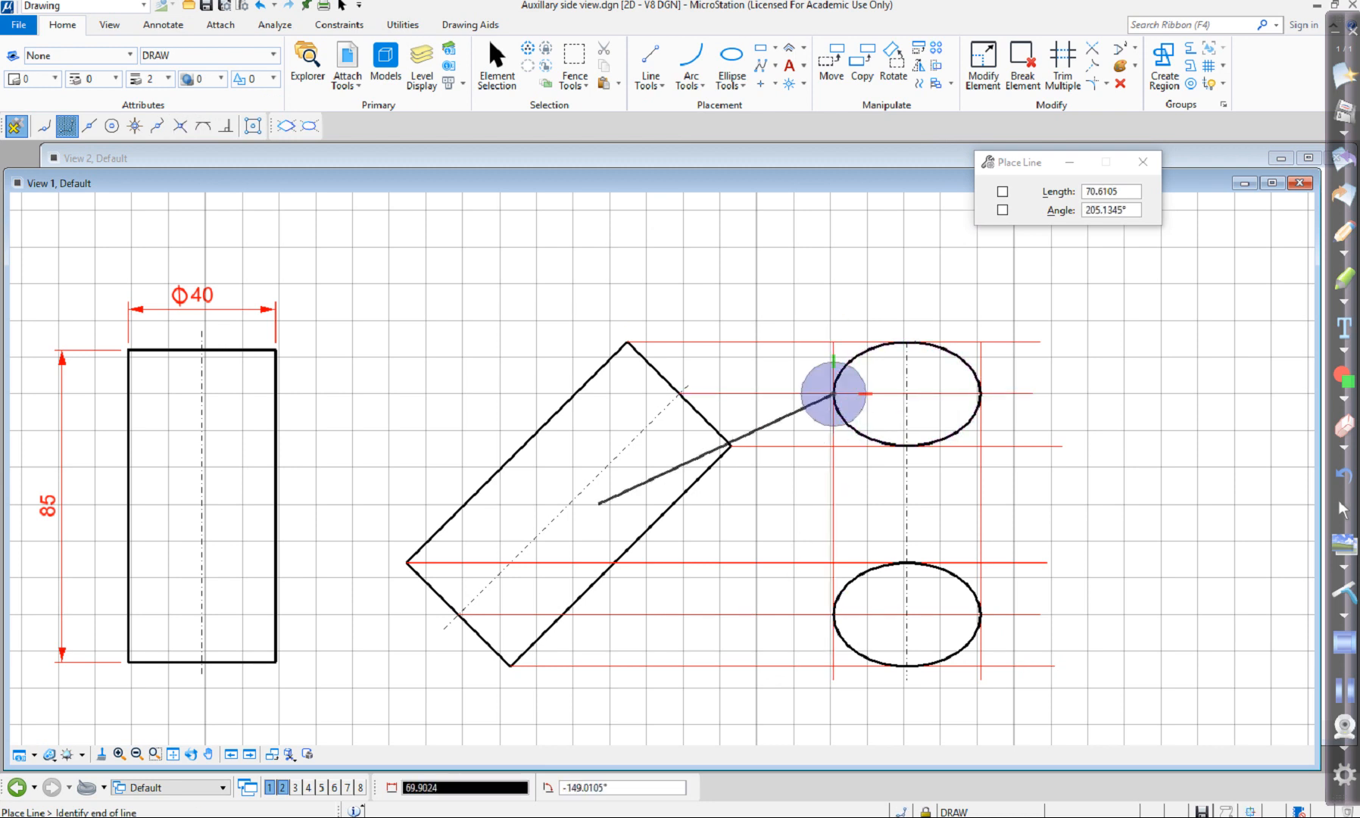
pyautogui.click(180, 125)
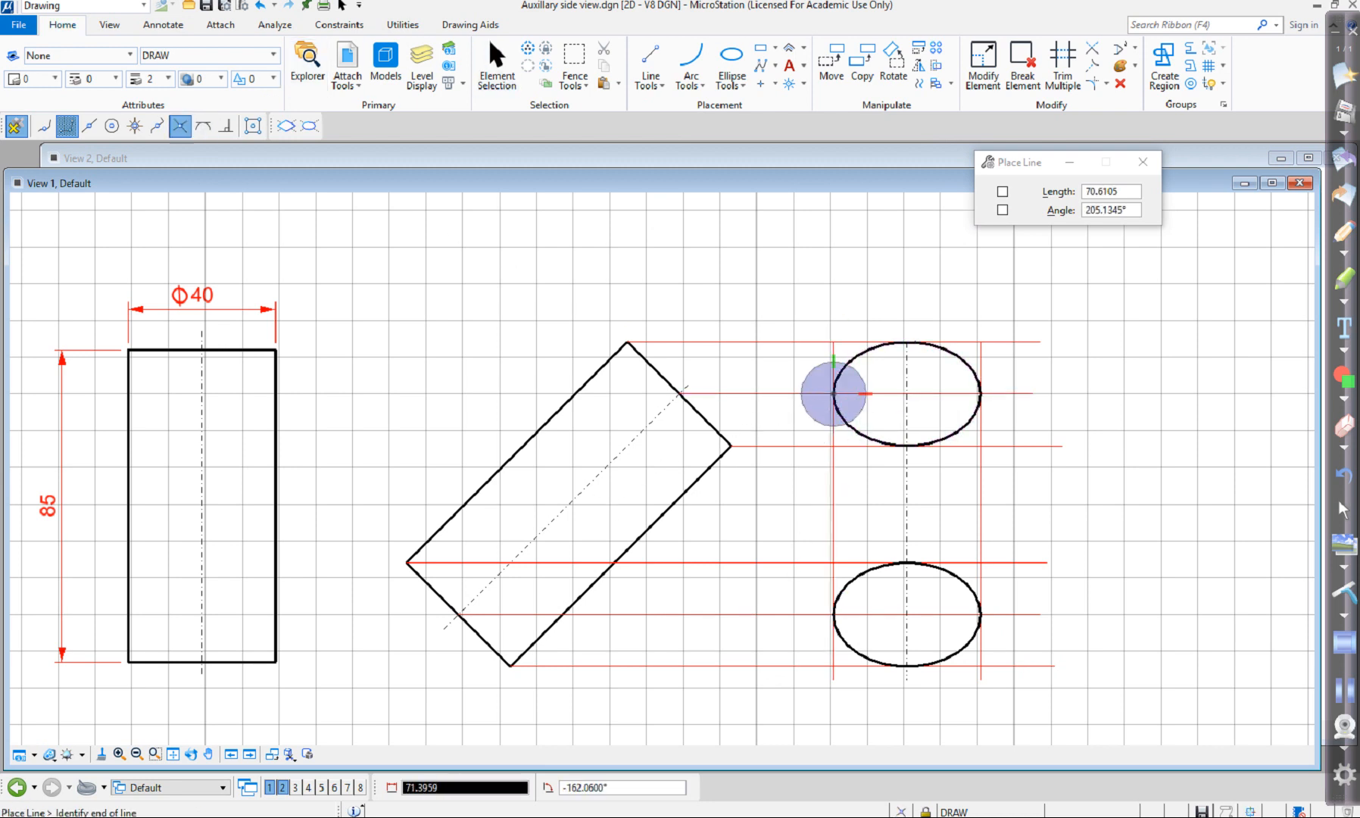
pyautogui.click(836, 598)
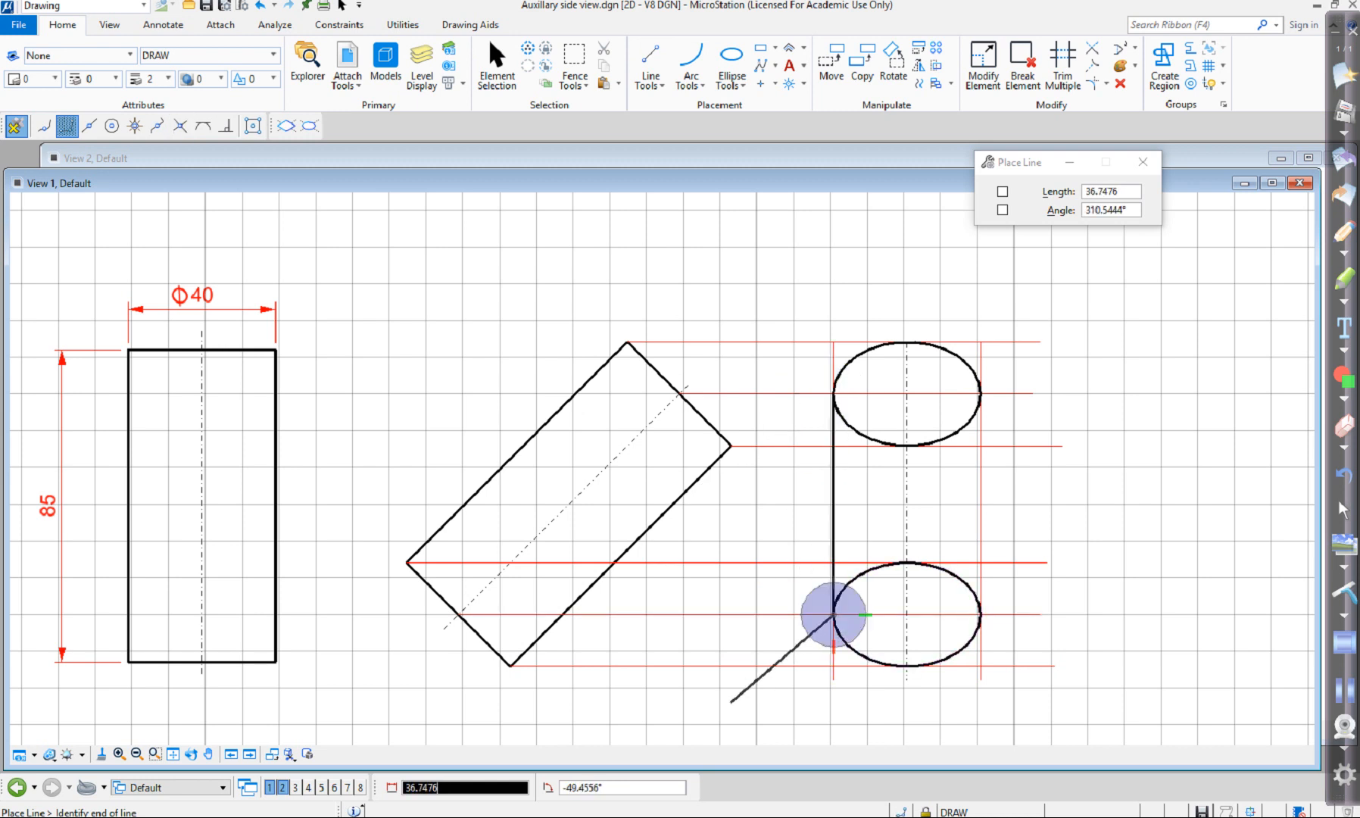
pyautogui.rightClick(729, 705)
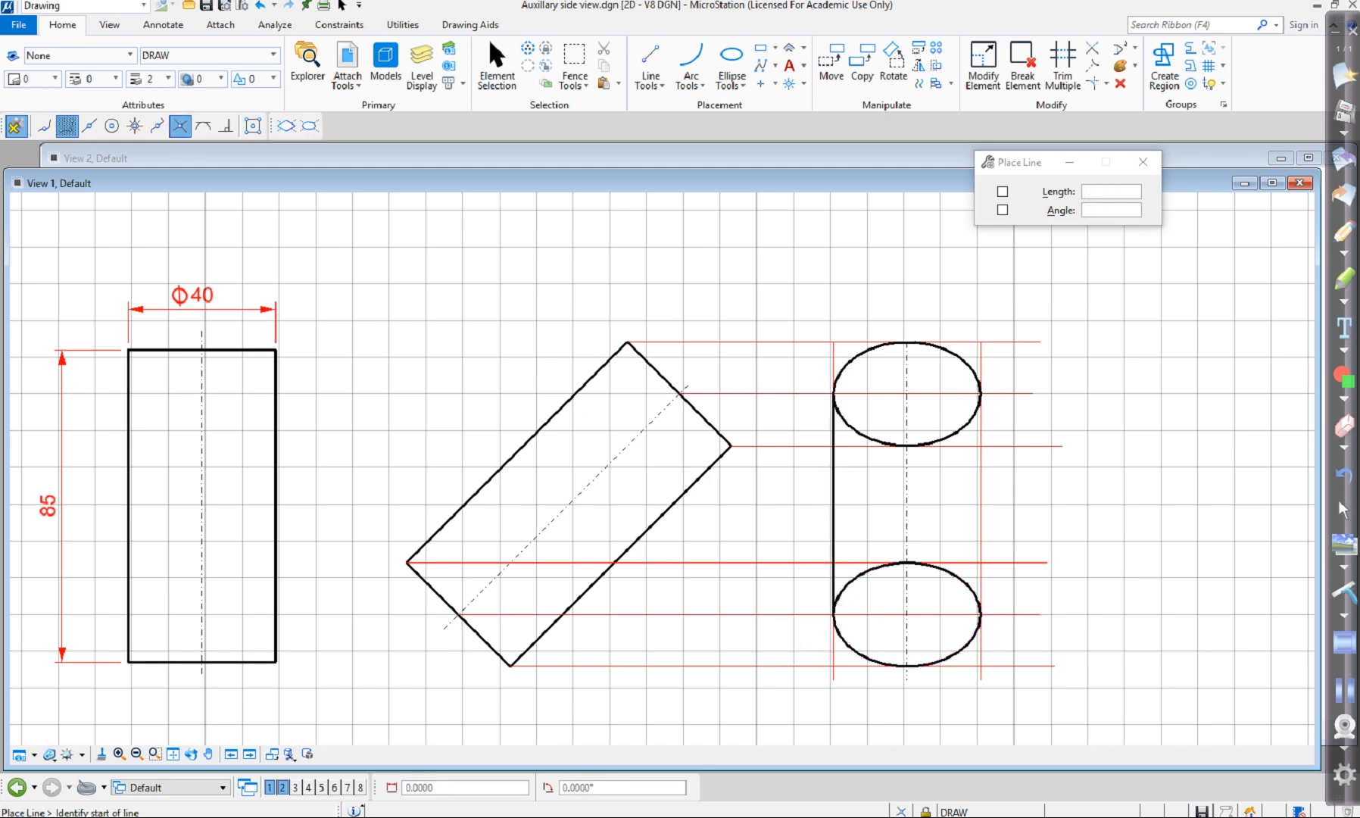
pyautogui.click(979, 393)
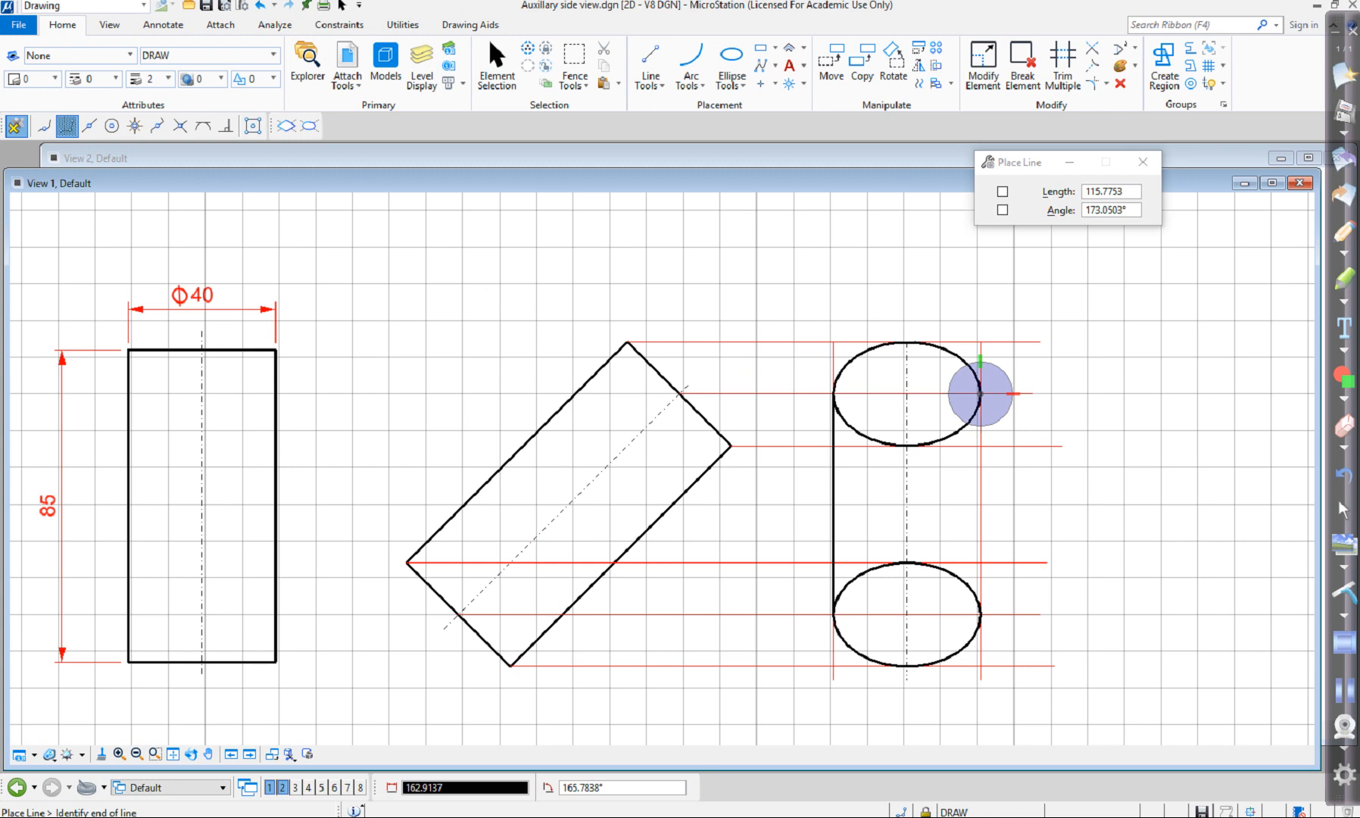
pyautogui.click(179, 126)
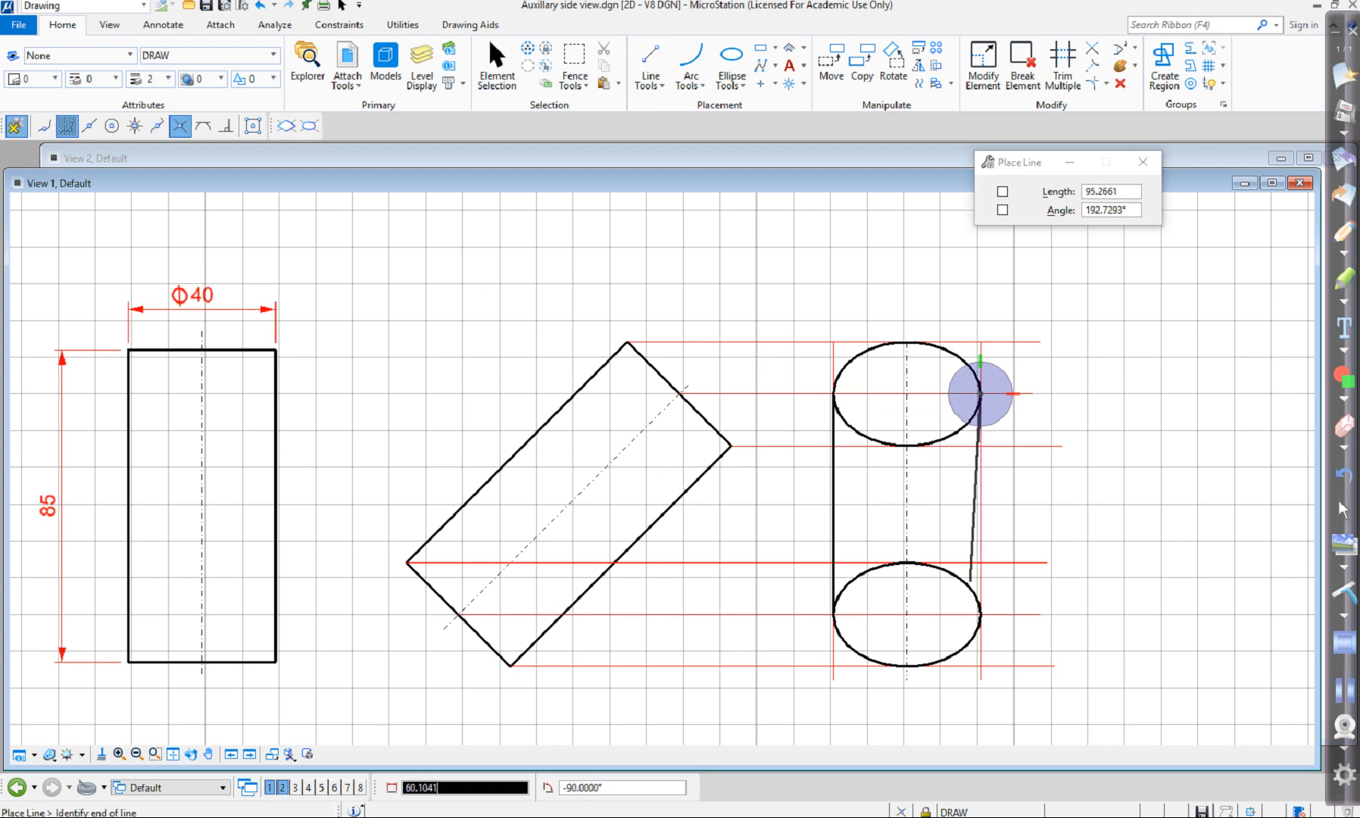
pyautogui.click(980, 613)
pyautogui.rightClick(980, 613)
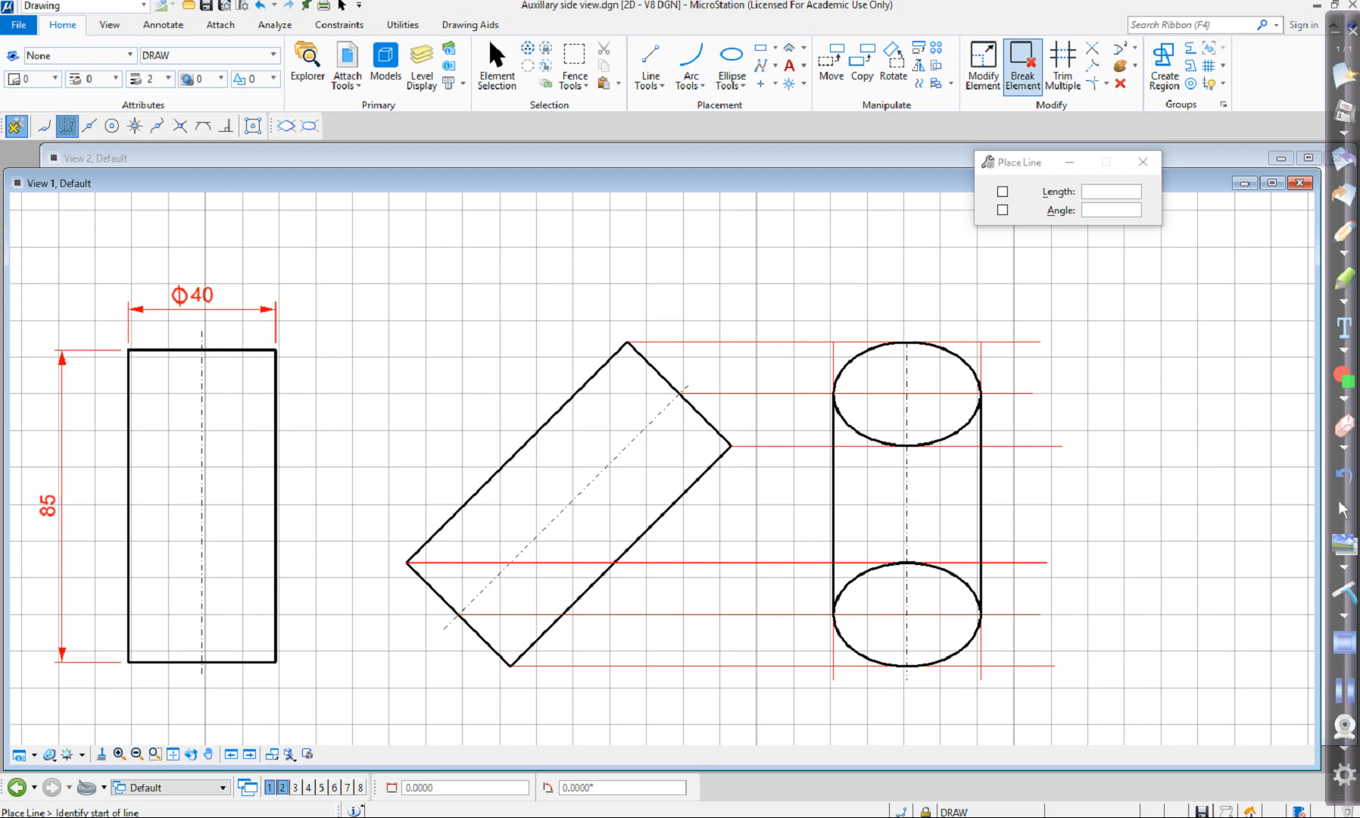
# Trim away the upper half of the lower ellipse using the horizontal projection line through its centre as the cutting element.
pyautogui.click(1062, 67)
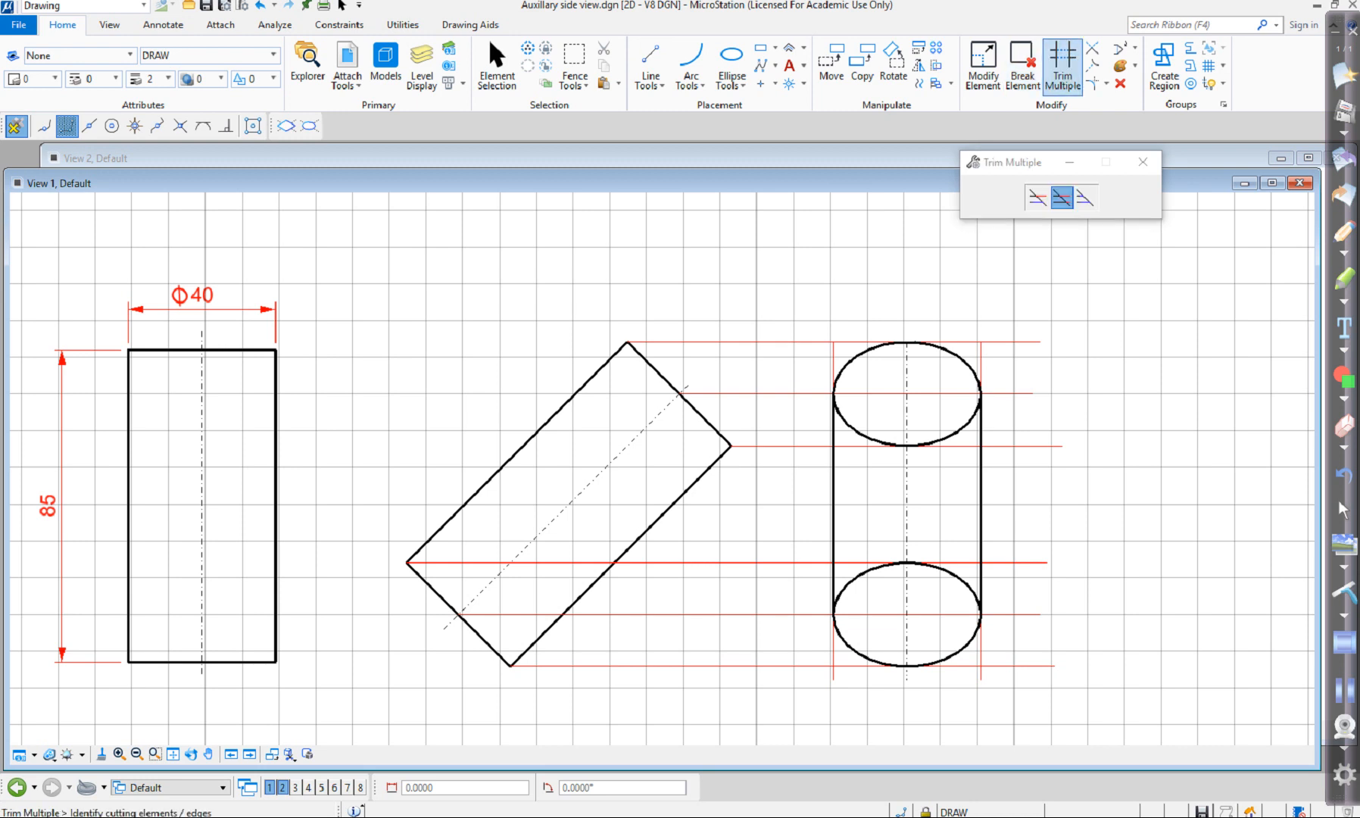
pyautogui.click(946, 614)
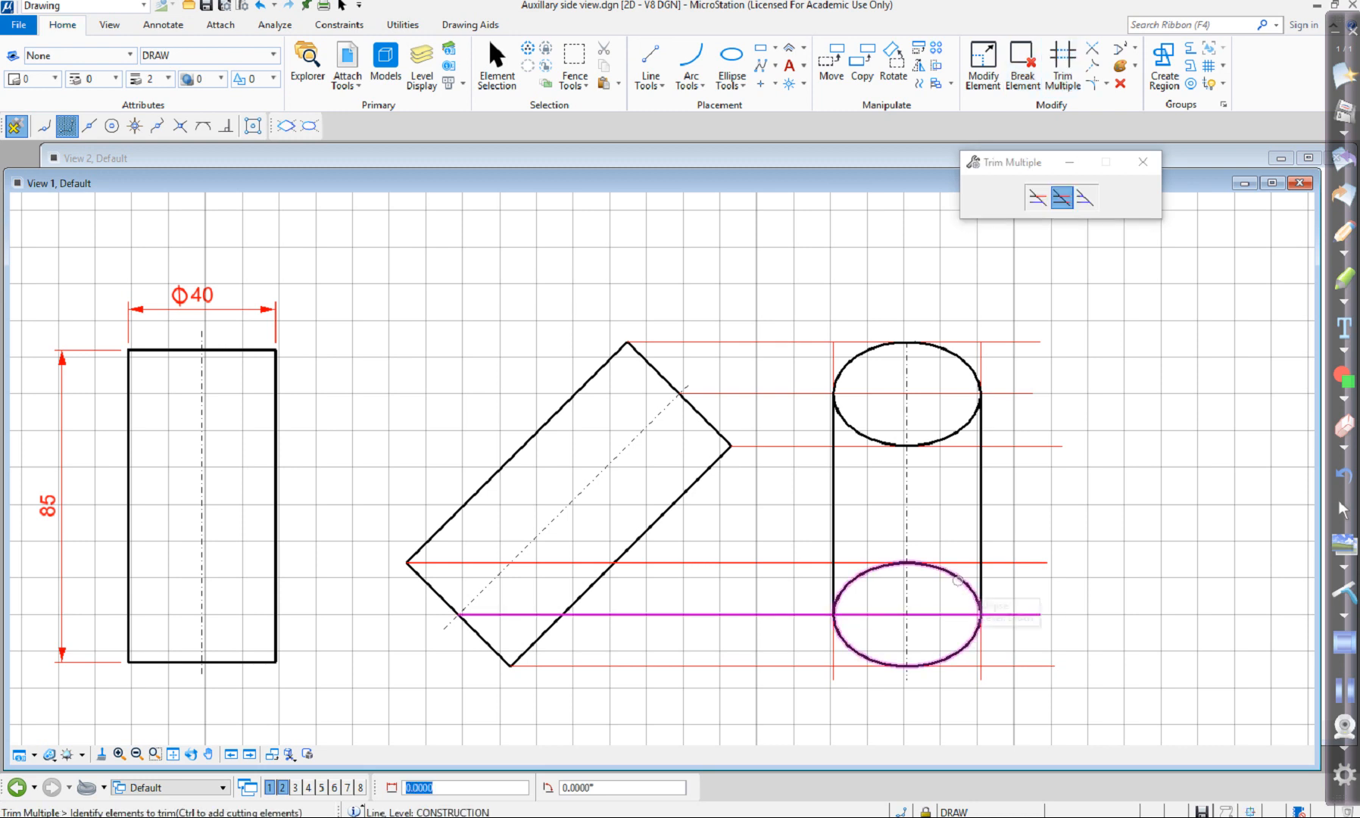
pyautogui.click(958, 579)
pyautogui.rightClick(1058, 595)
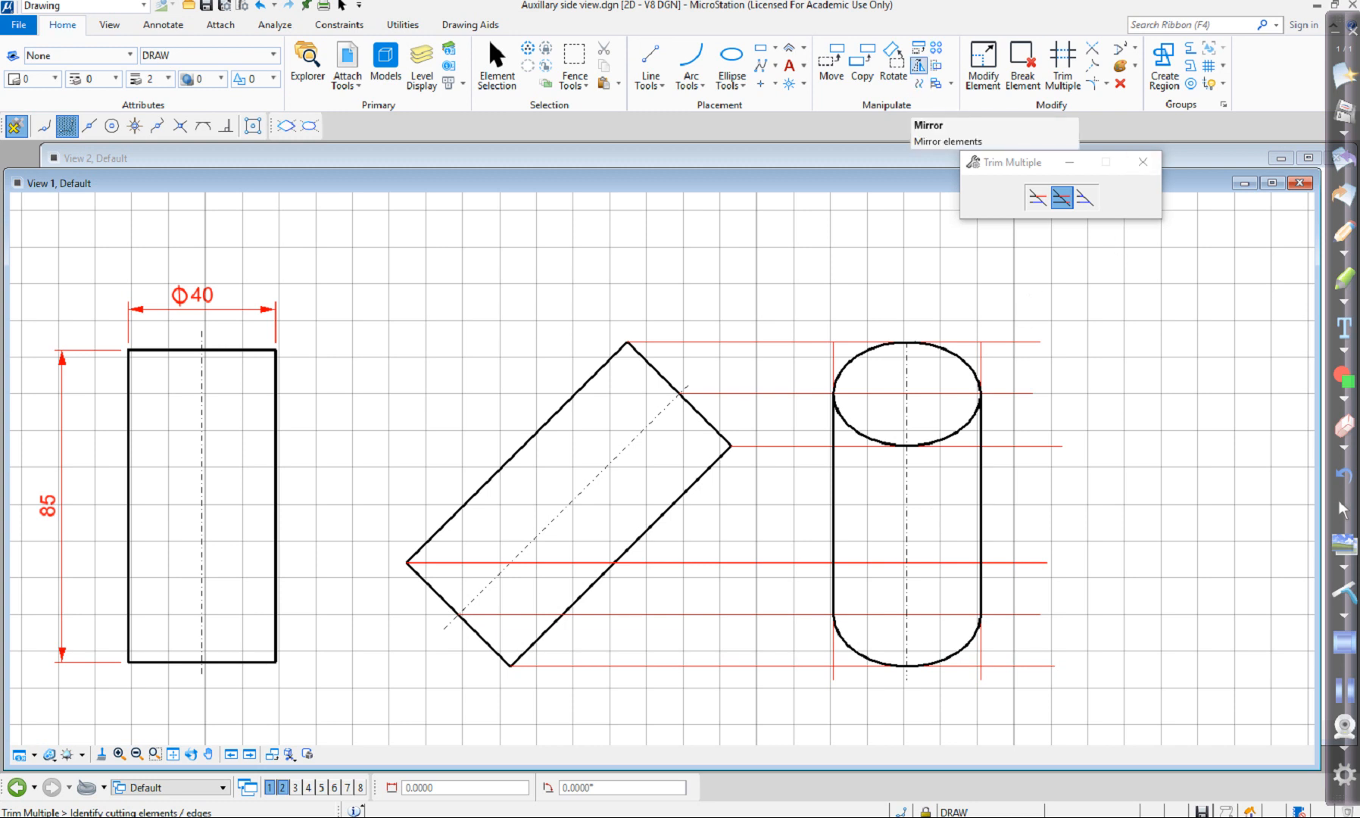
# Mirror a copy of the lower half-ellipse arc about the horizontal line through its endpoints, using the Line direction with Make Copy enabled.
pyautogui.click(919, 65)
pyautogui.click(1083, 192)
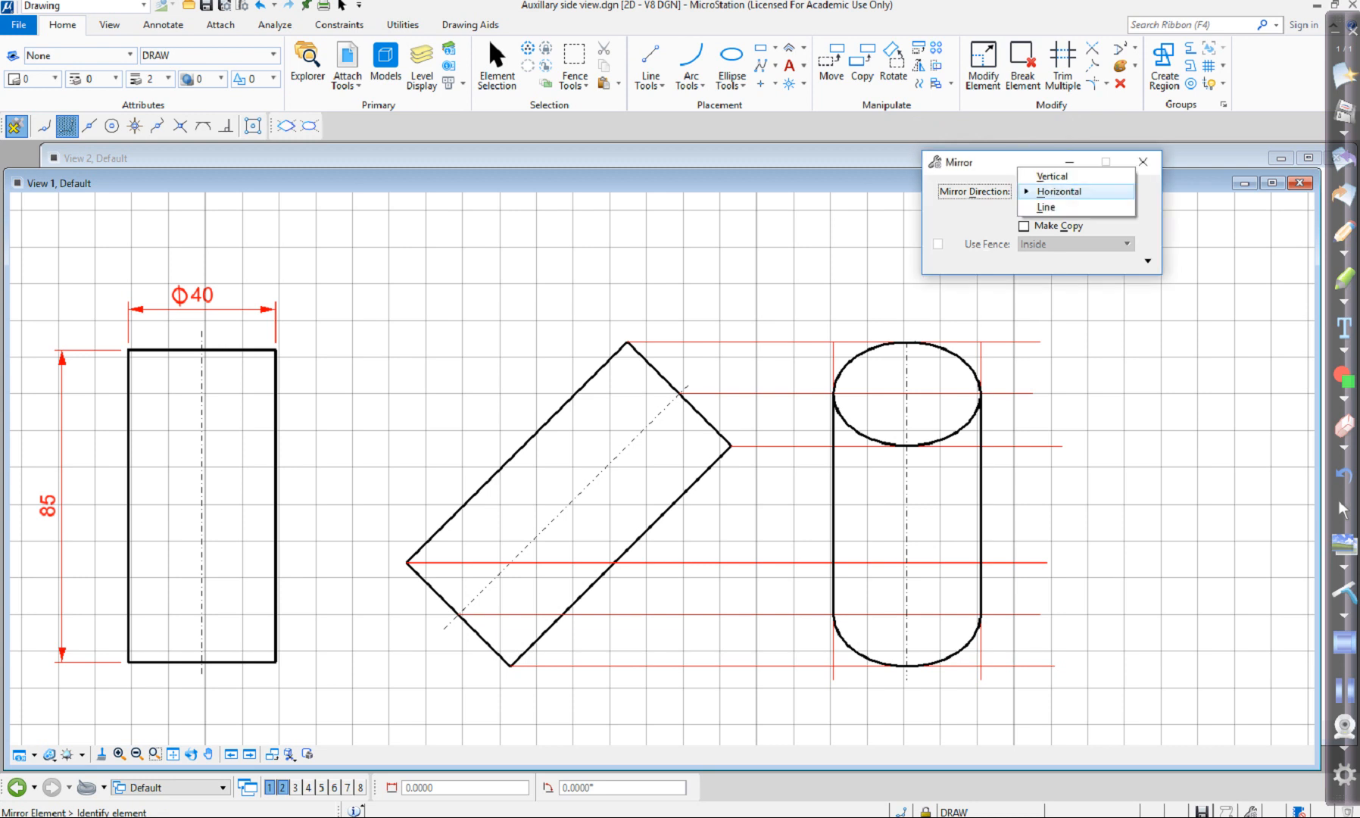
pyautogui.click(1048, 207)
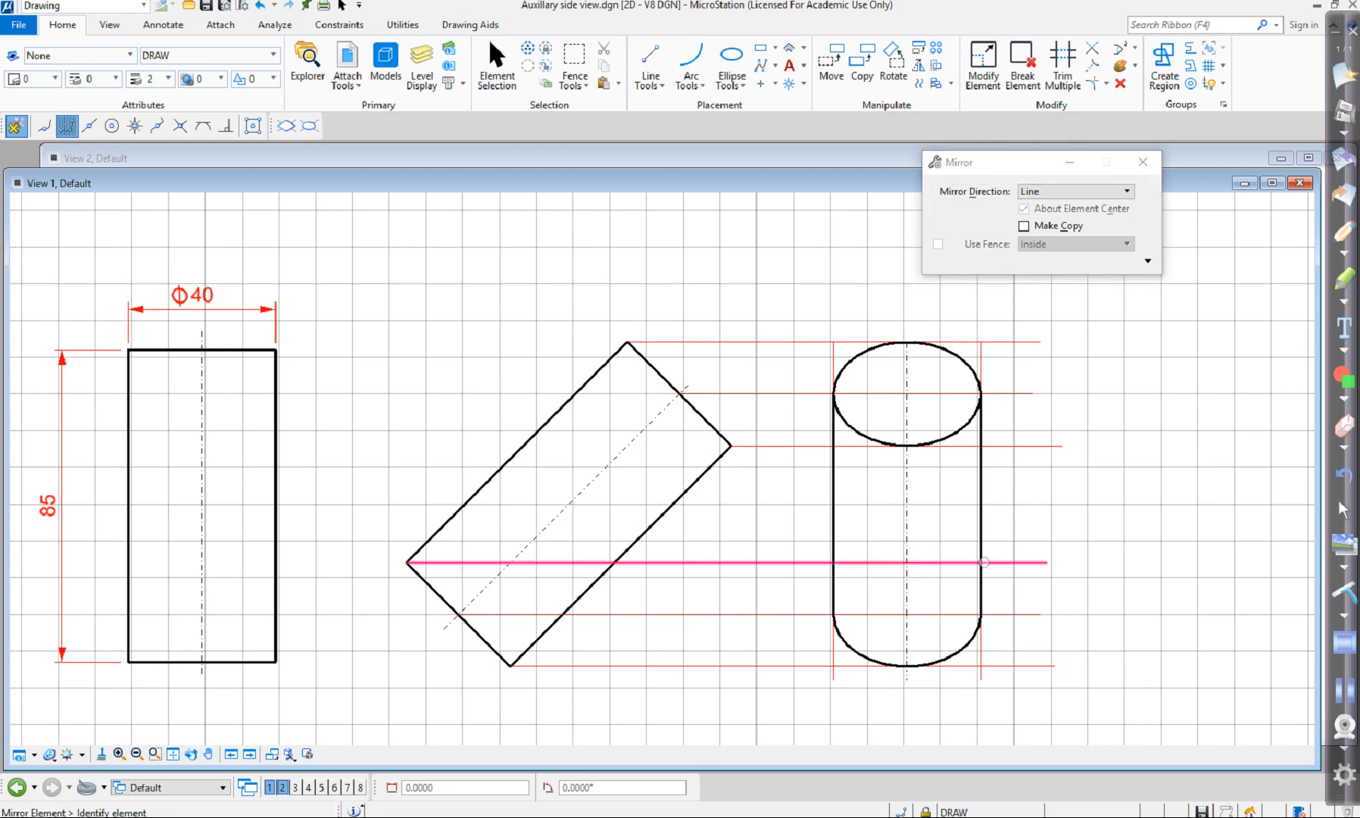
pyautogui.click(946, 613)
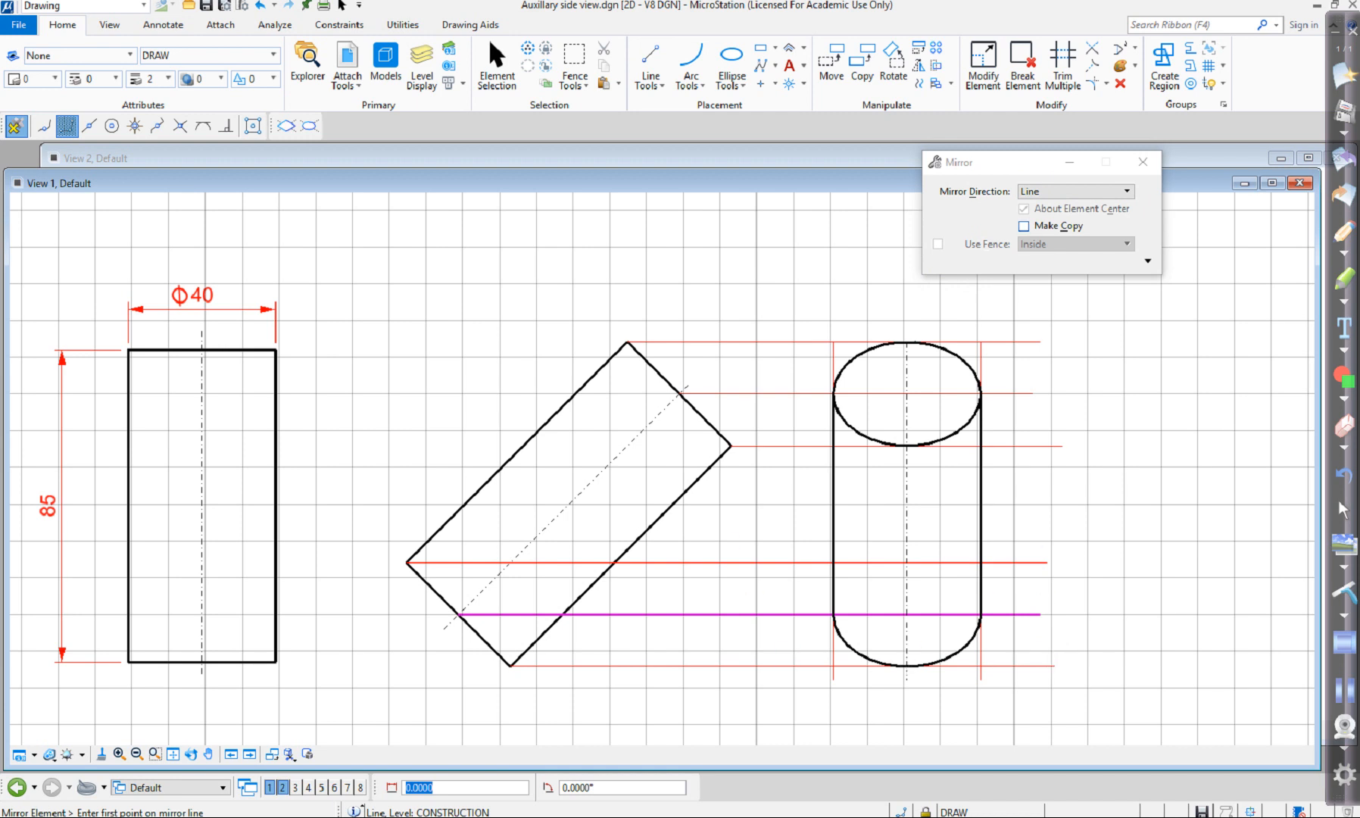
pyautogui.click(1023, 226)
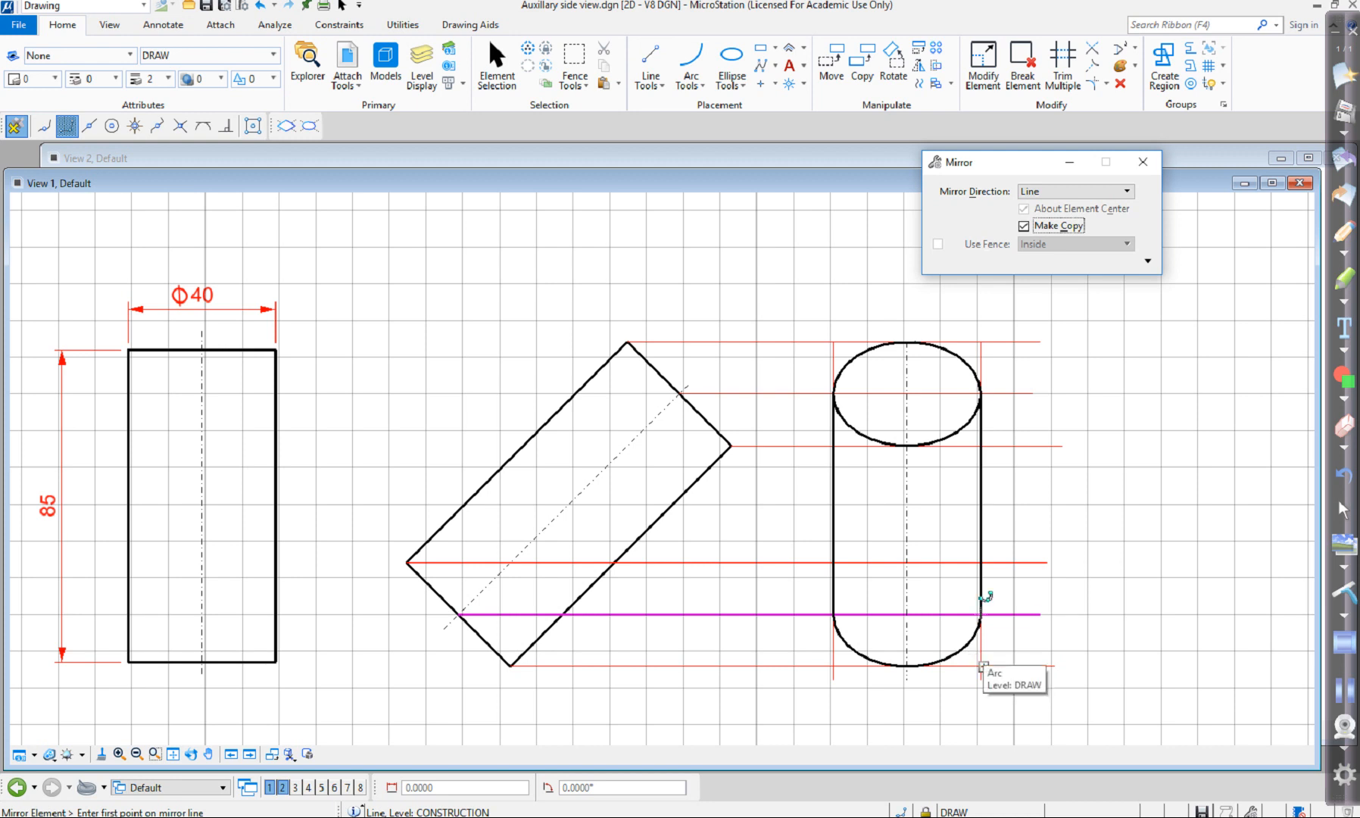
pyautogui.click(833, 614)
pyautogui.click(946, 612)
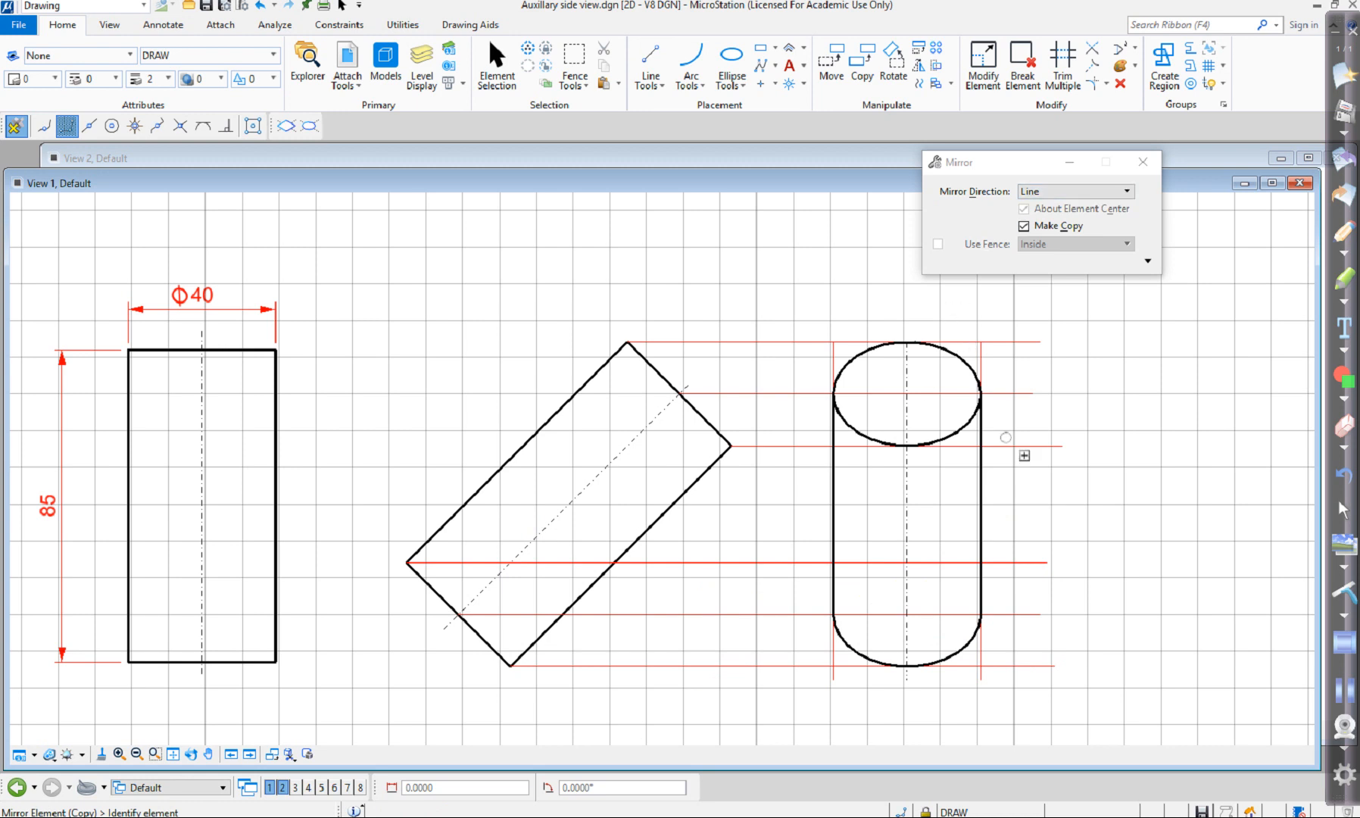
pyautogui.click(970, 670)
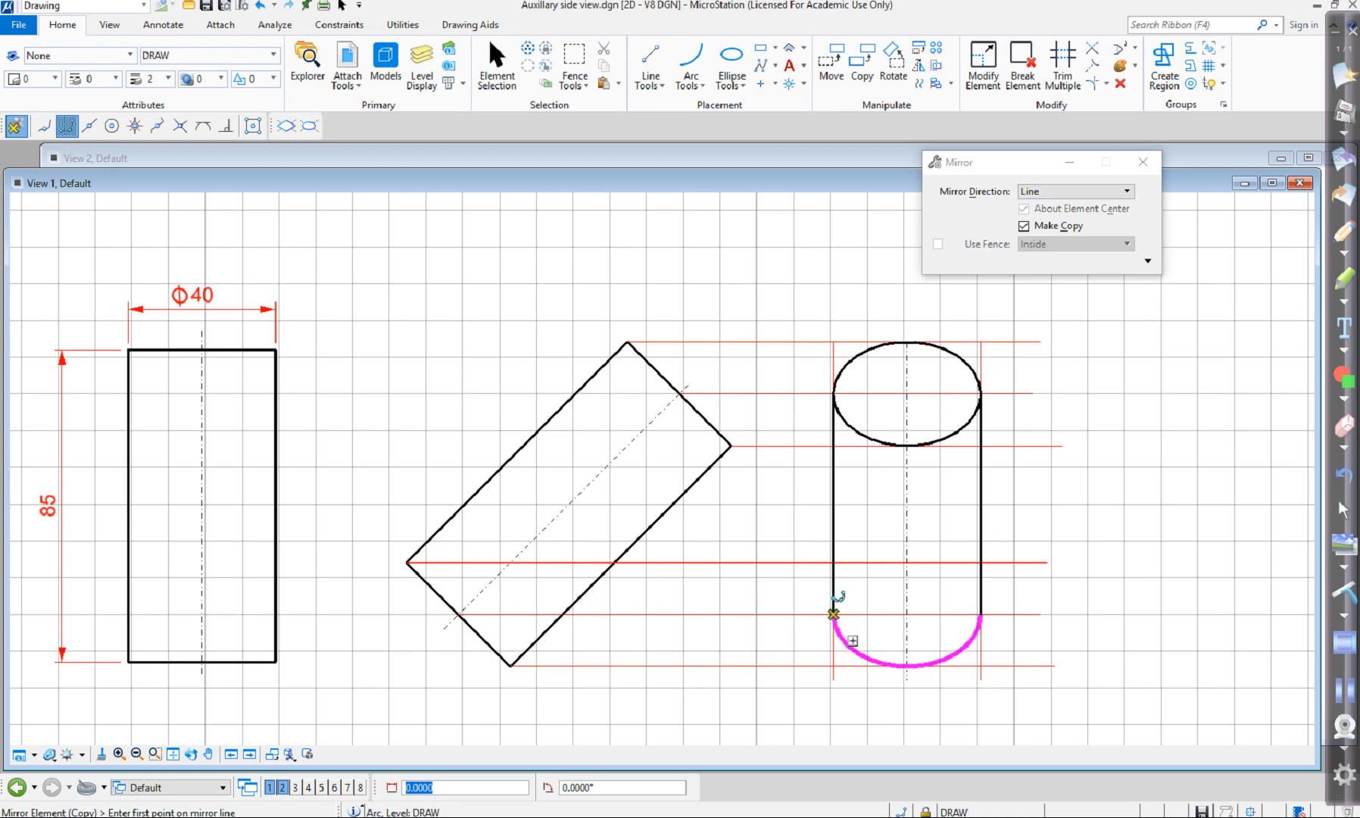
pyautogui.click(833, 614)
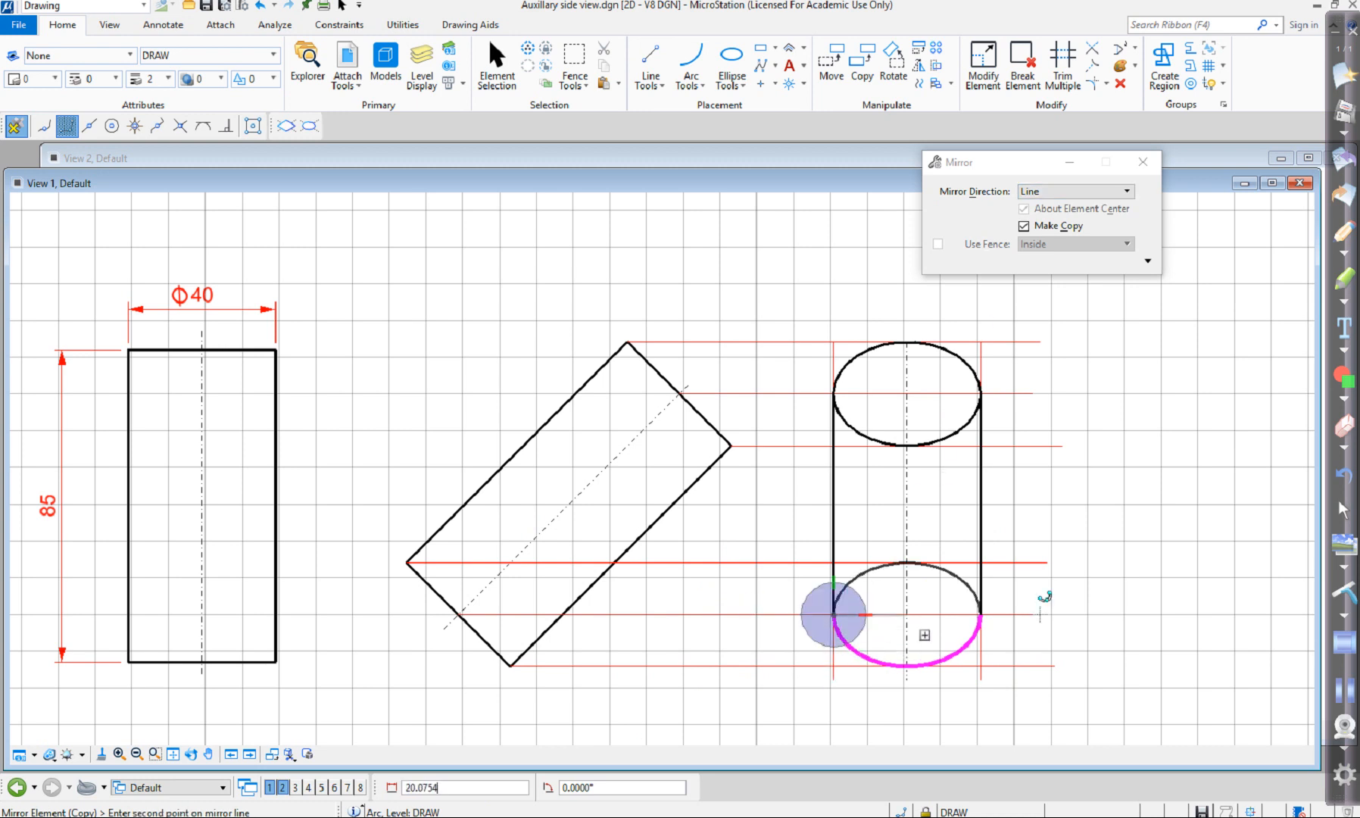
pyautogui.click(943, 627)
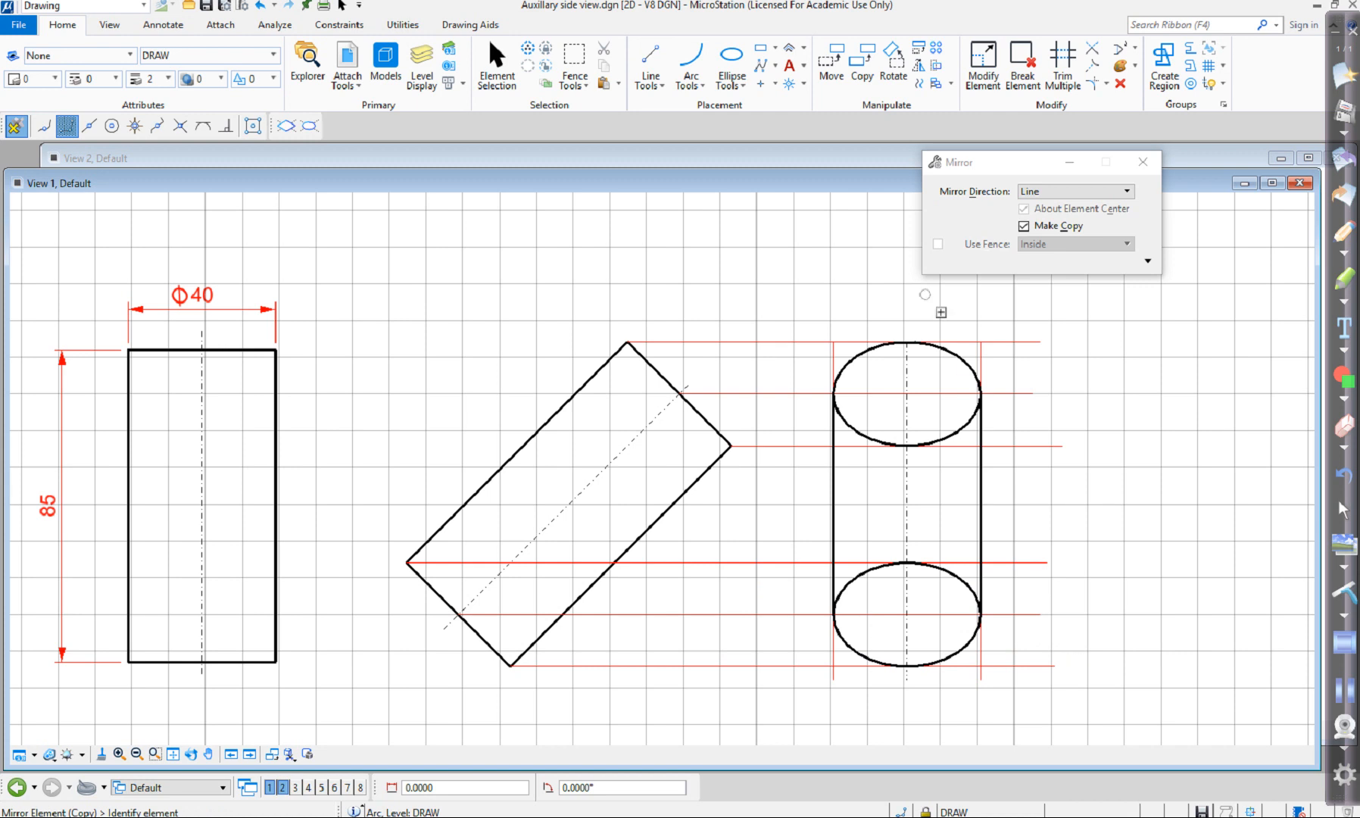
# Change the upper arc of the lower ellipse to the HIDDEN level and clear the selection.
pyautogui.click(497, 67)
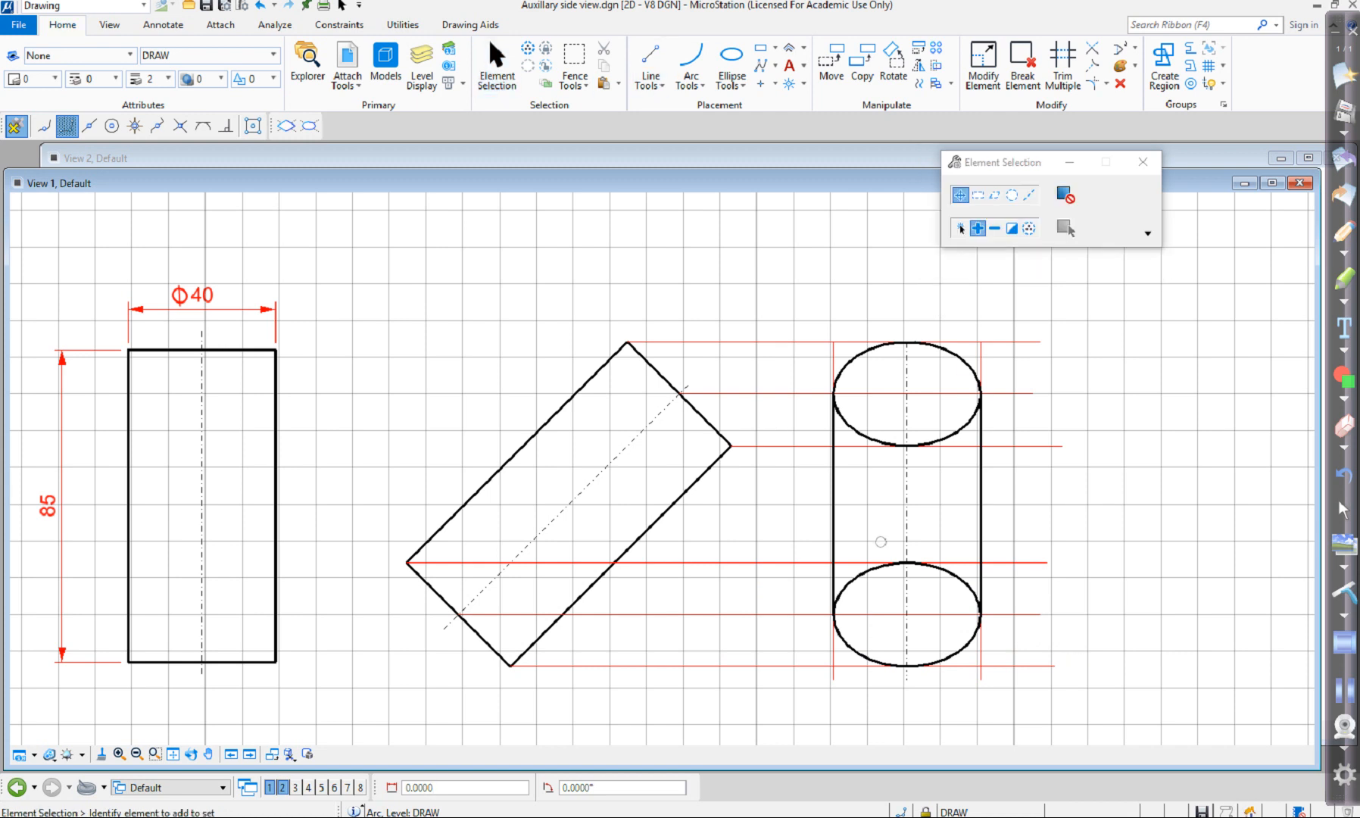
pyautogui.click(885, 566)
pyautogui.click(208, 55)
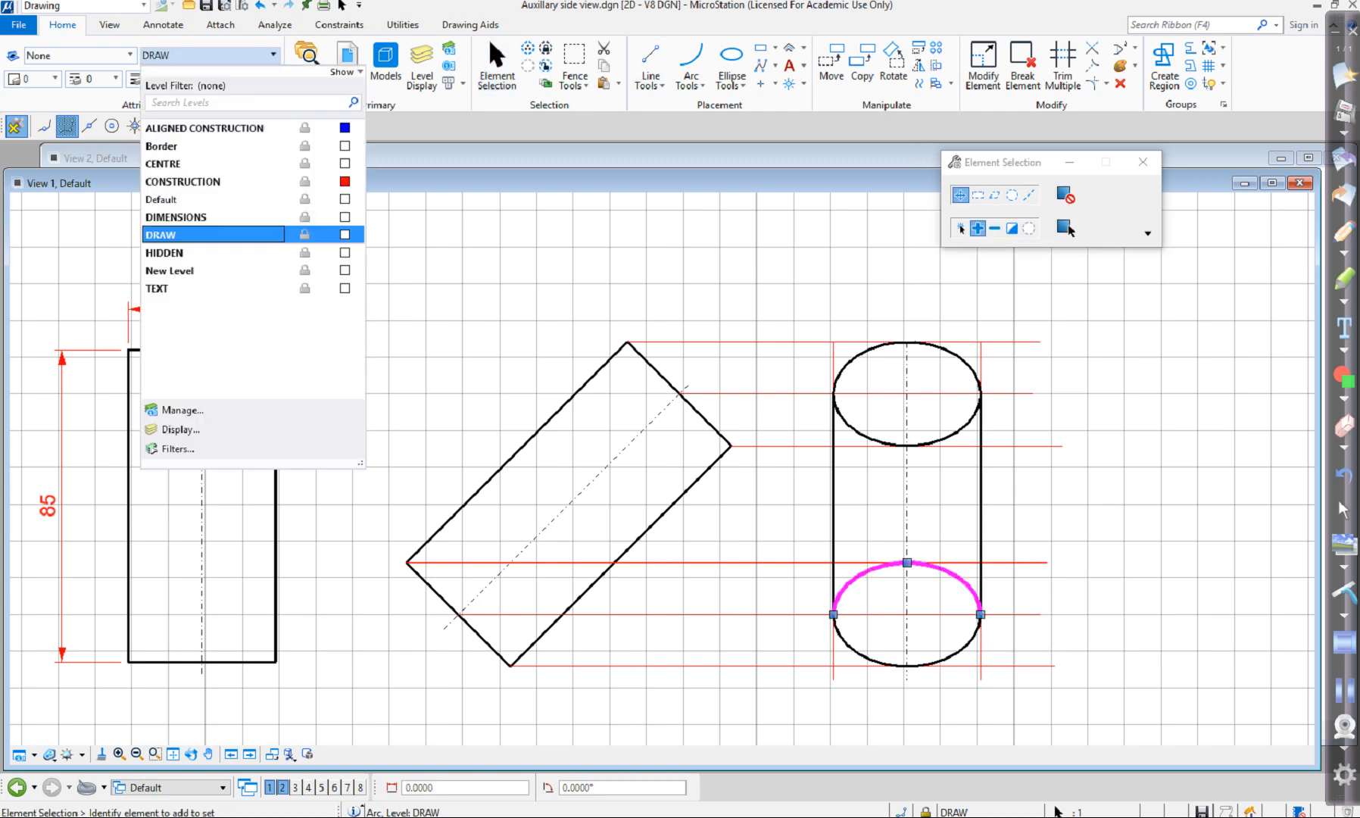
pyautogui.click(174, 252)
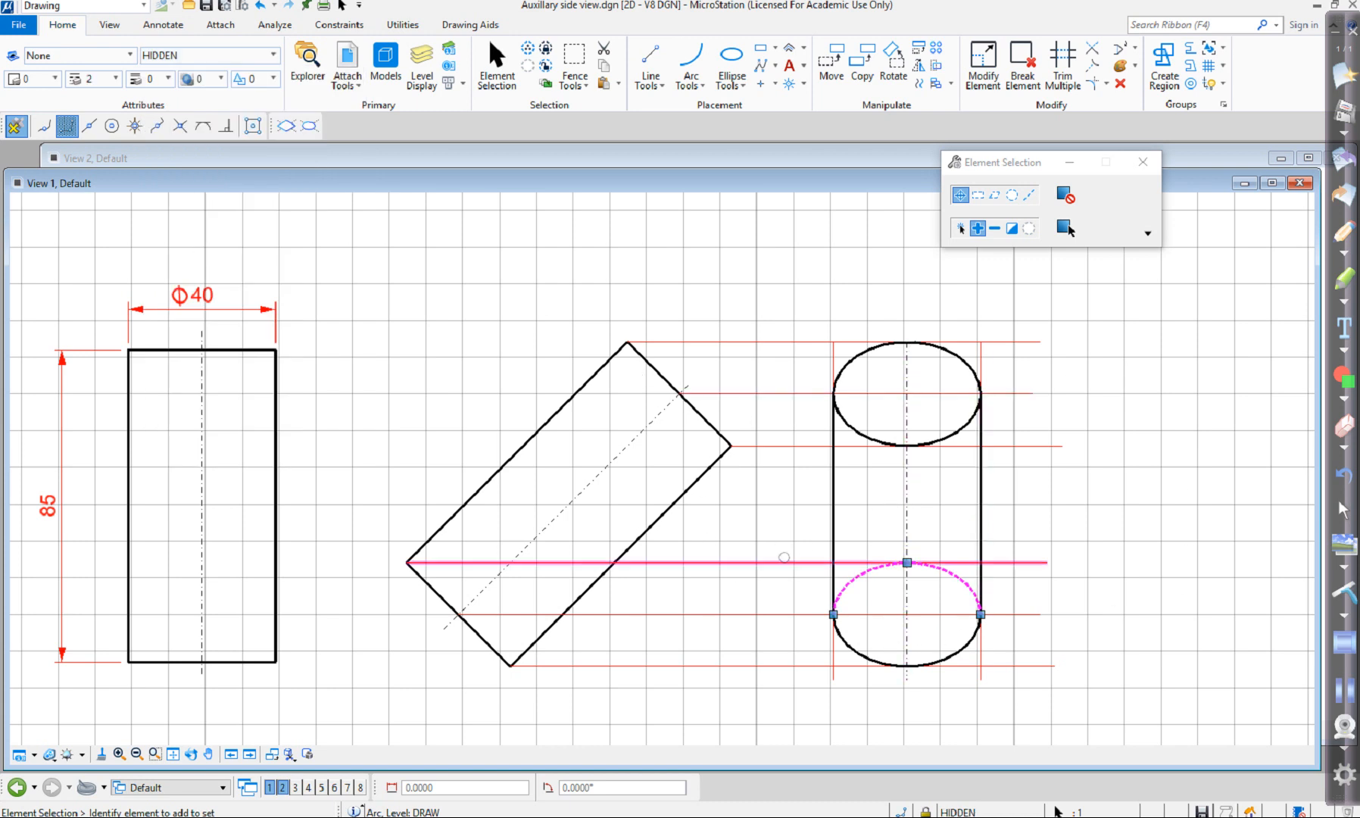
pyautogui.click(1028, 228)
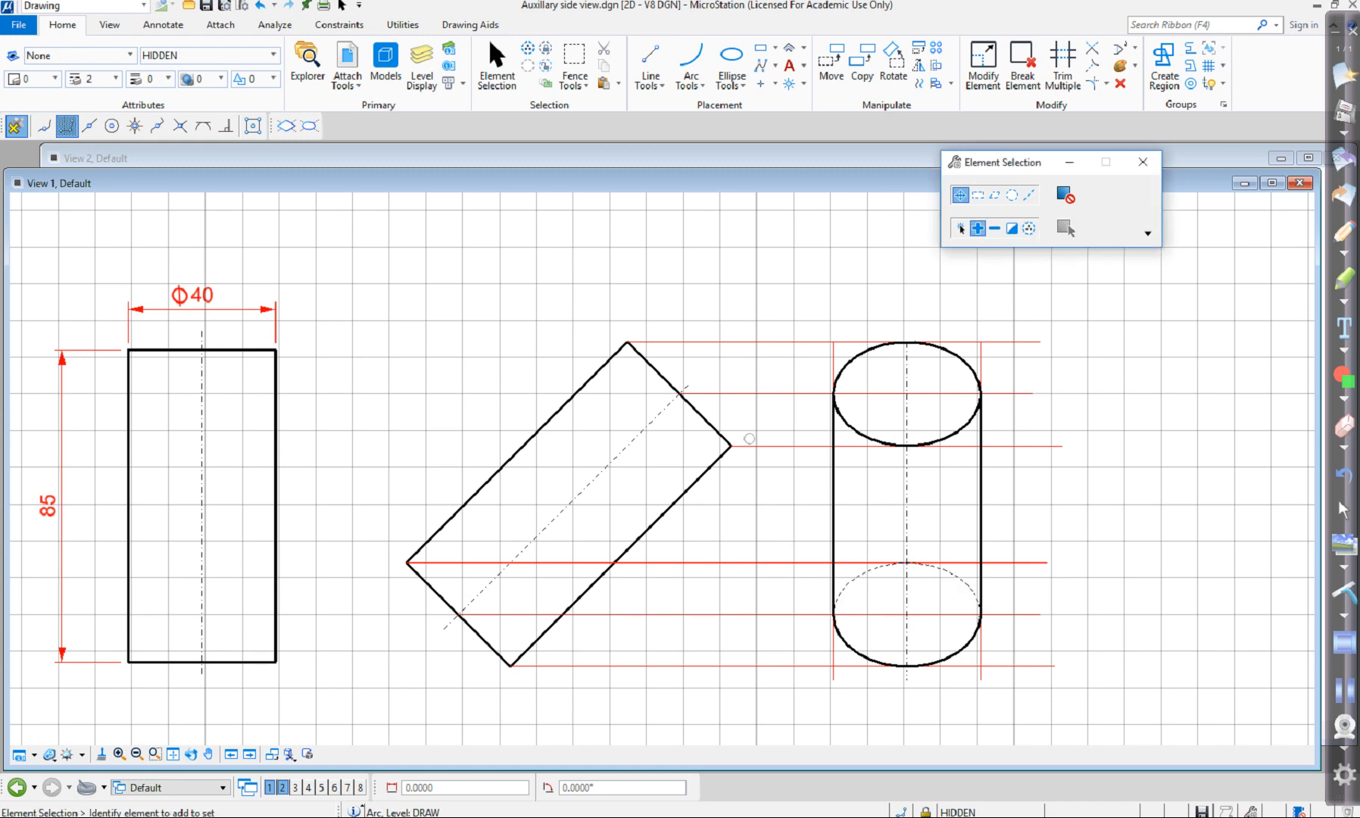